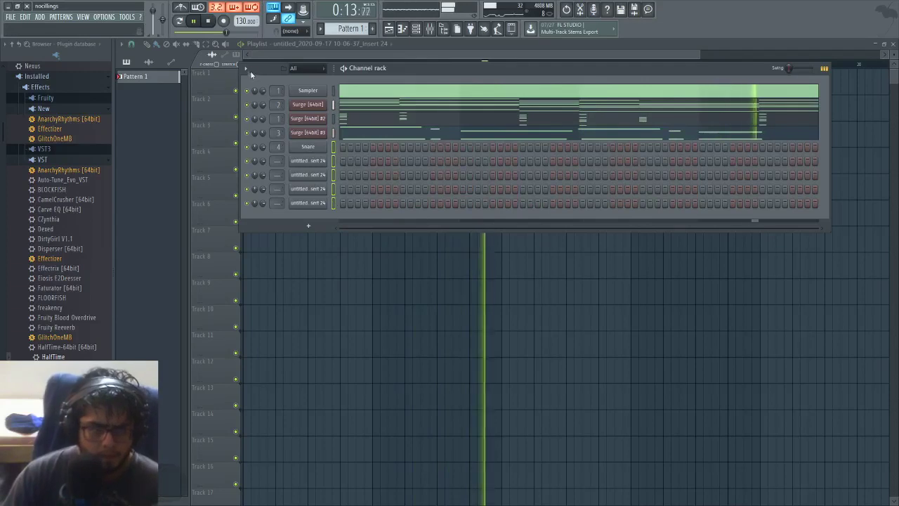
pyautogui.moveTo(278, 80)
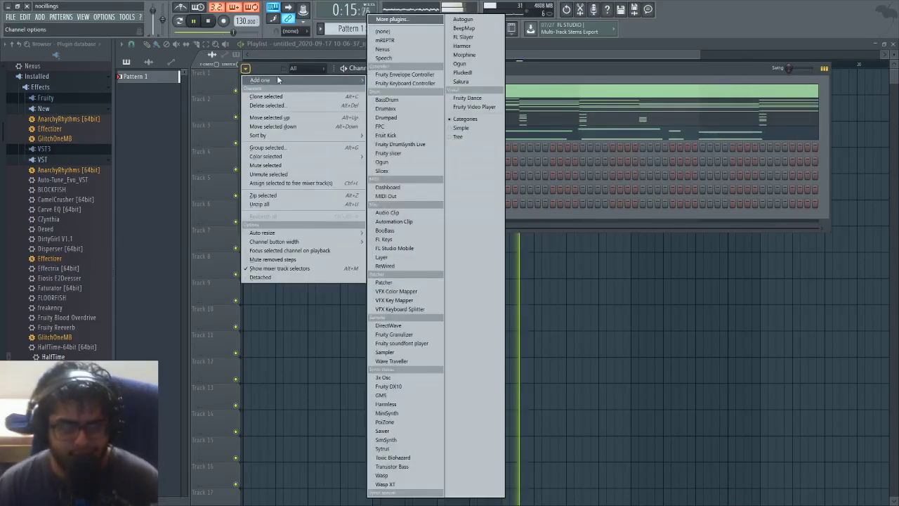
pyautogui.click(320, 28)
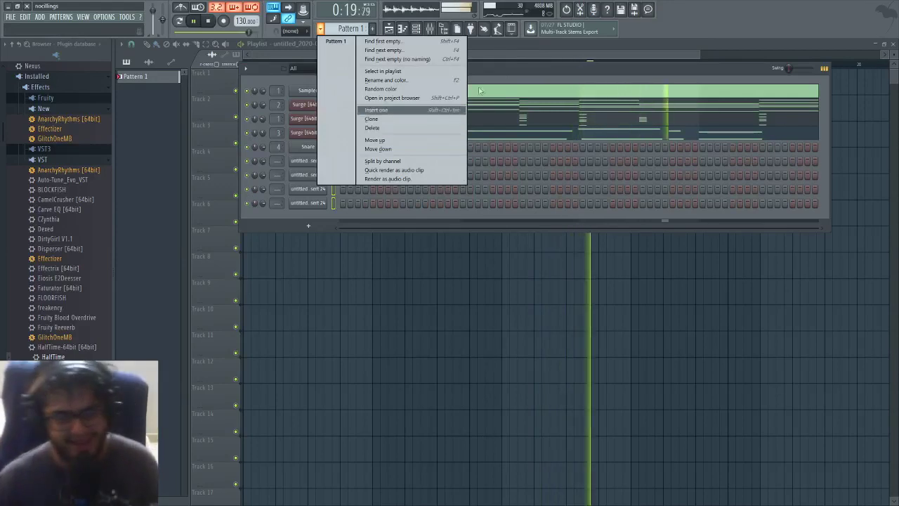
# Delete the Snare channel and all the untitled Insert 24 audio channels from the channel rack, stopping playback.
pyautogui.rightClick(324, 146)
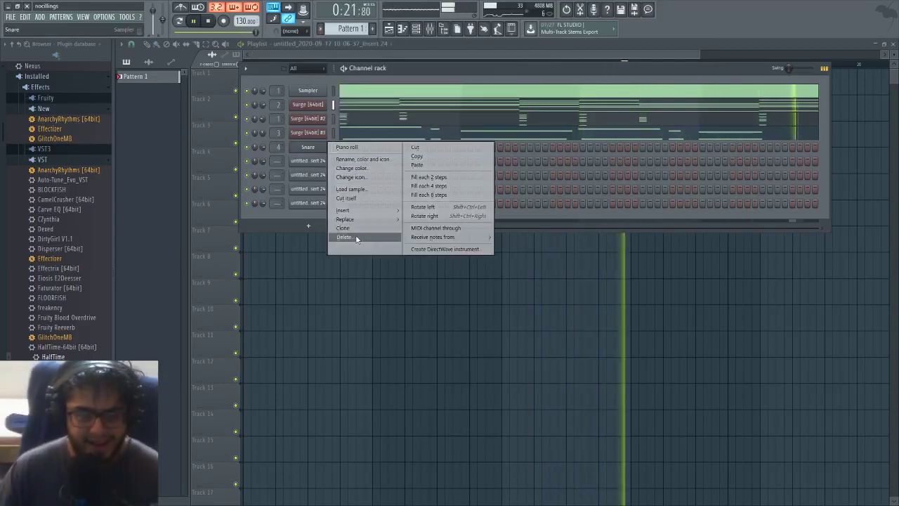
pyautogui.click(344, 237)
pyautogui.rightClick(325, 161)
pyautogui.click(343, 251)
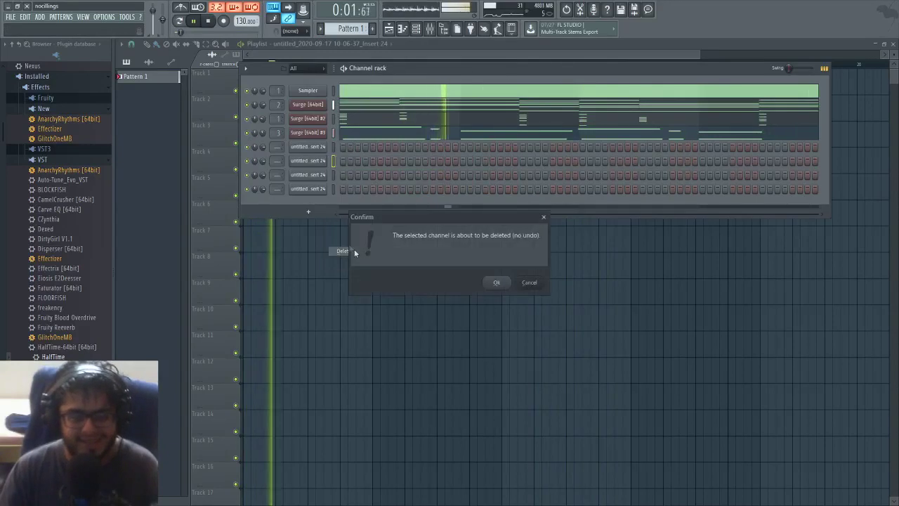
pyautogui.press('Return')
pyautogui.rightClick(324, 174)
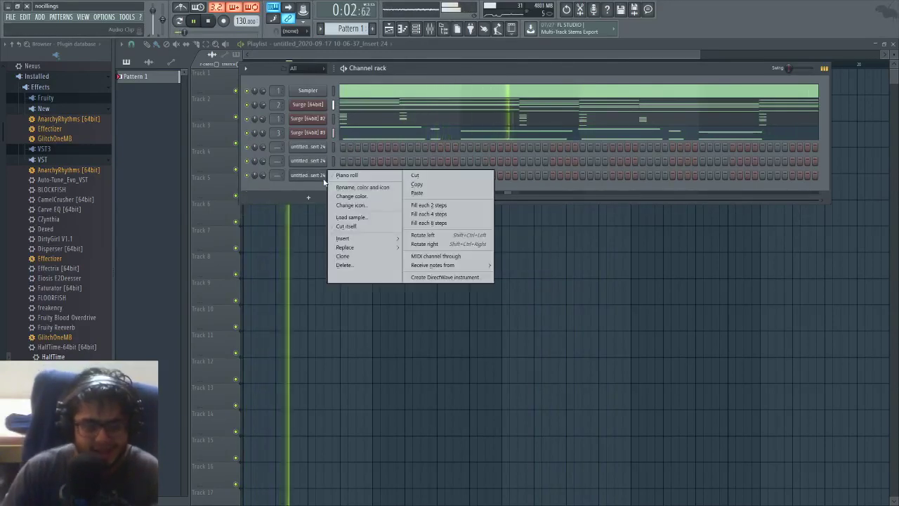
pyautogui.click(371, 265)
pyautogui.press('space')
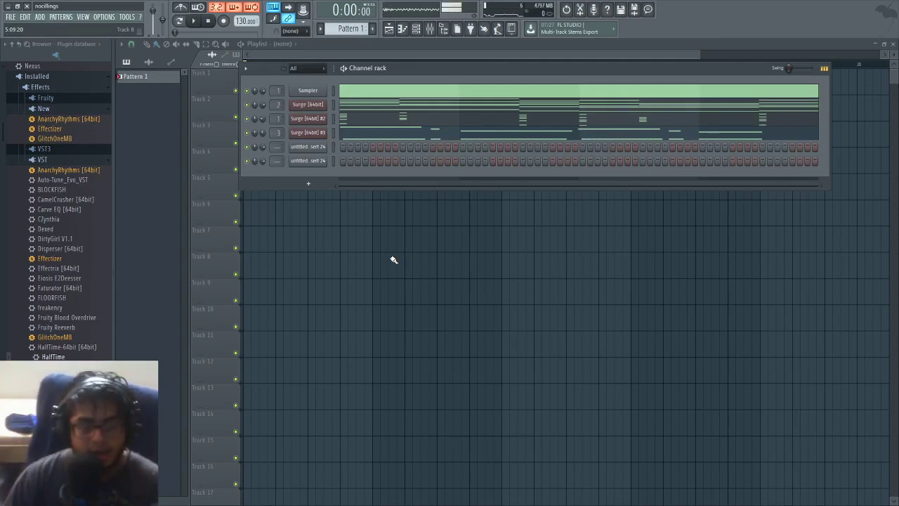
pyautogui.rightClick(327, 163)
pyautogui.click(367, 249)
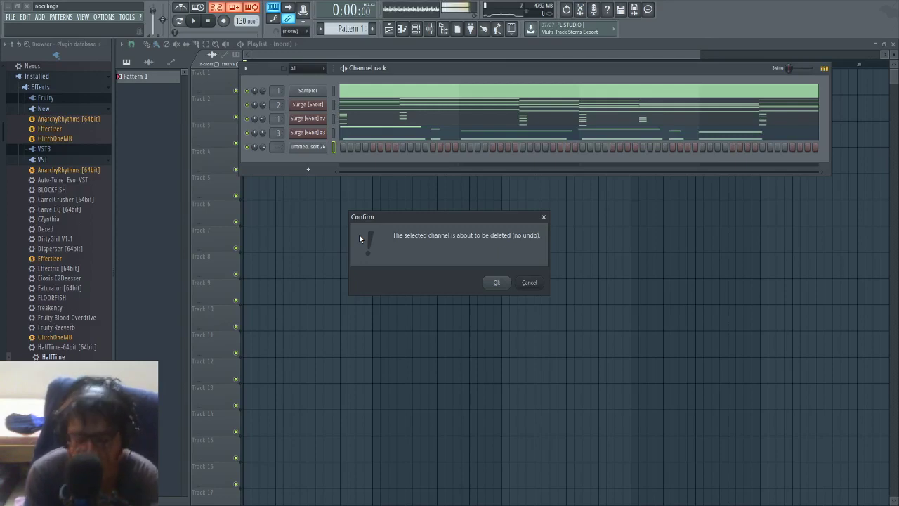
pyautogui.click(496, 282)
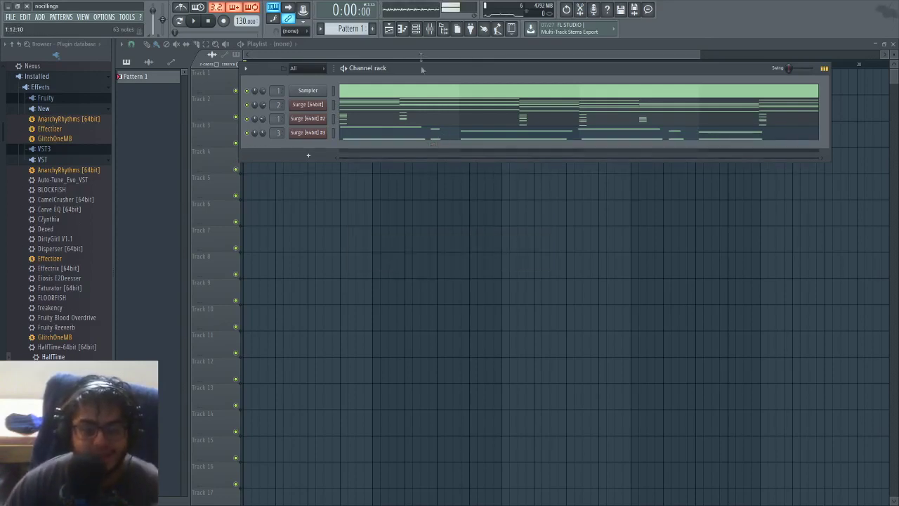
# Play the pattern to audition AnarchyRhythms and HalfTime on mixer Insert 2, and open Insert 2's AnarchyRhythms plugin.
pyautogui.click(430, 31)
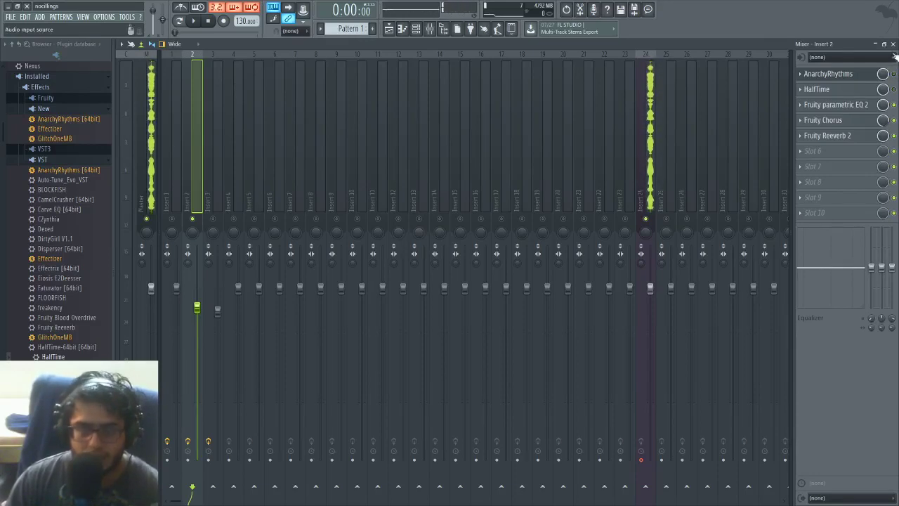
pyautogui.press('space')
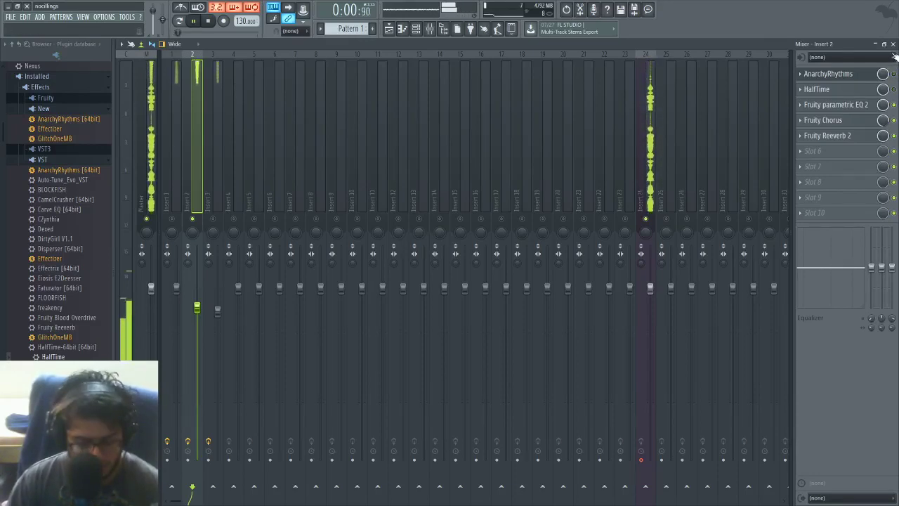
pyautogui.press('space')
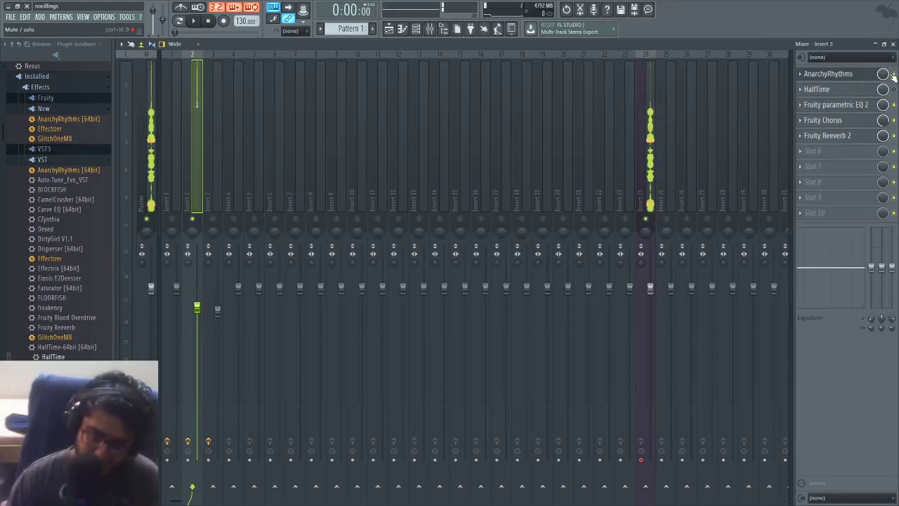
pyautogui.press('space')
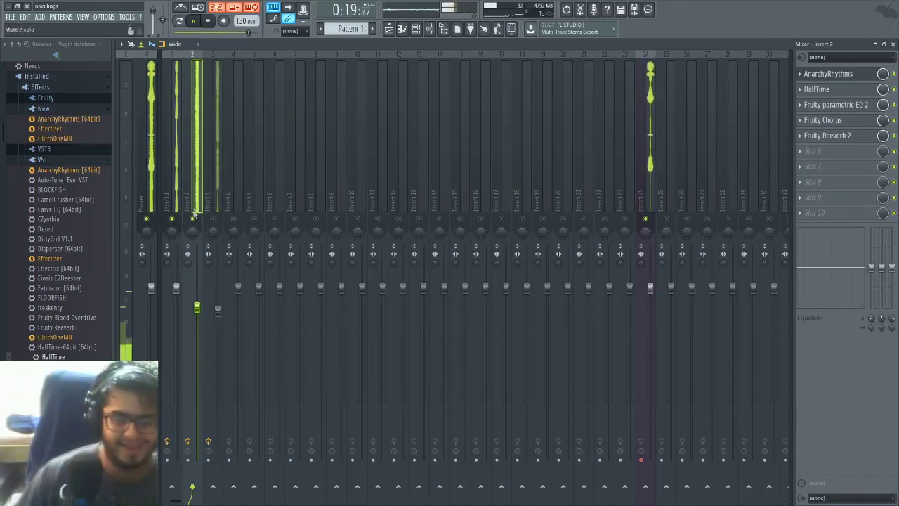
pyautogui.press('space')
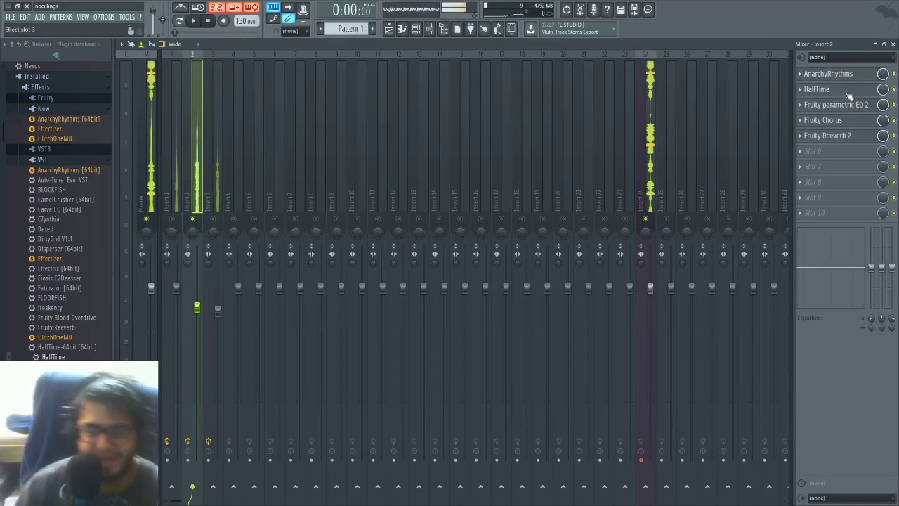
pyautogui.click(828, 74)
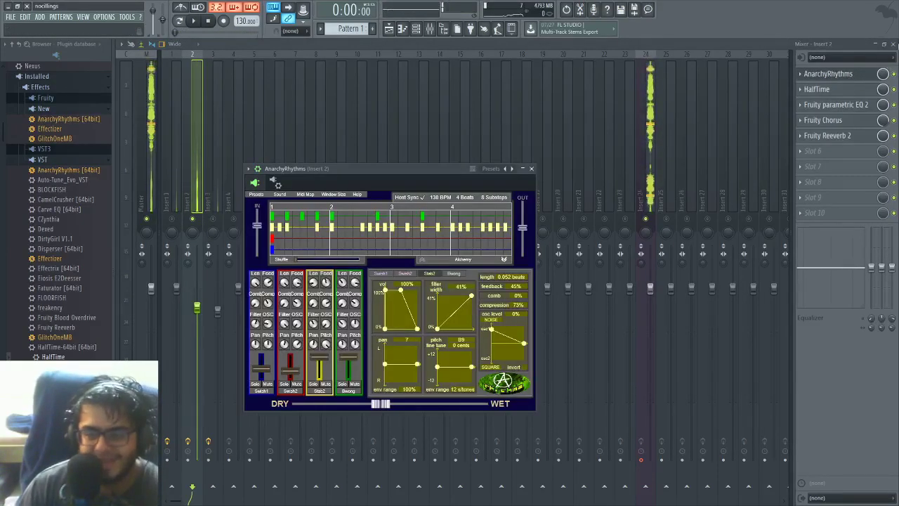
# Clone the Surge [64bit] channel that is routed to mixer track 2.
pyautogui.press('F9')
pyautogui.click(314, 104)
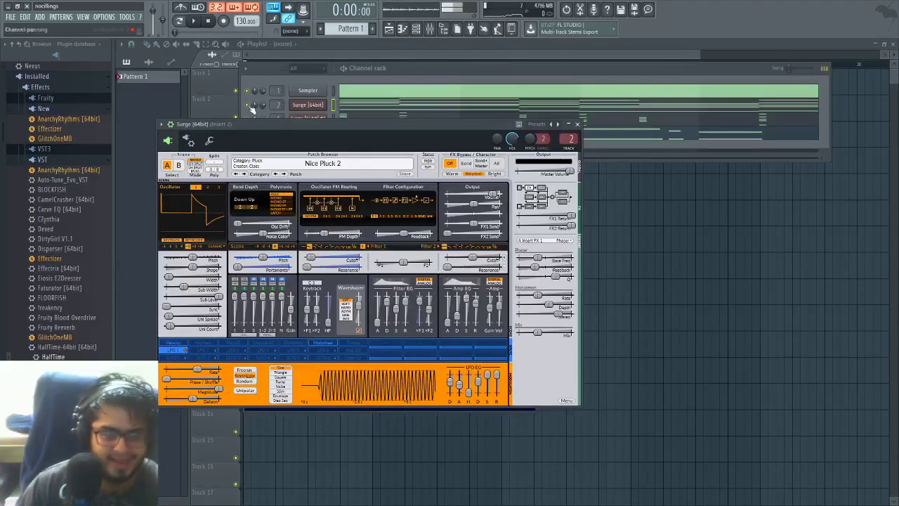
pyautogui.click(327, 119)
pyautogui.click(328, 121)
# Copy the notes of the Surge [64bit] channel and paste them into the Surge [64bit] #4 channel.
pyautogui.rightClick(321, 106)
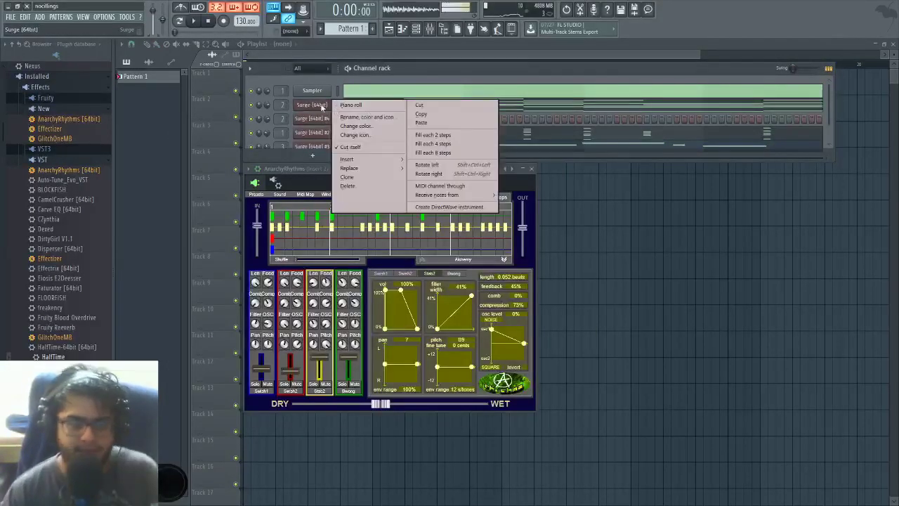
pyautogui.click(423, 114)
pyautogui.rightClick(334, 121)
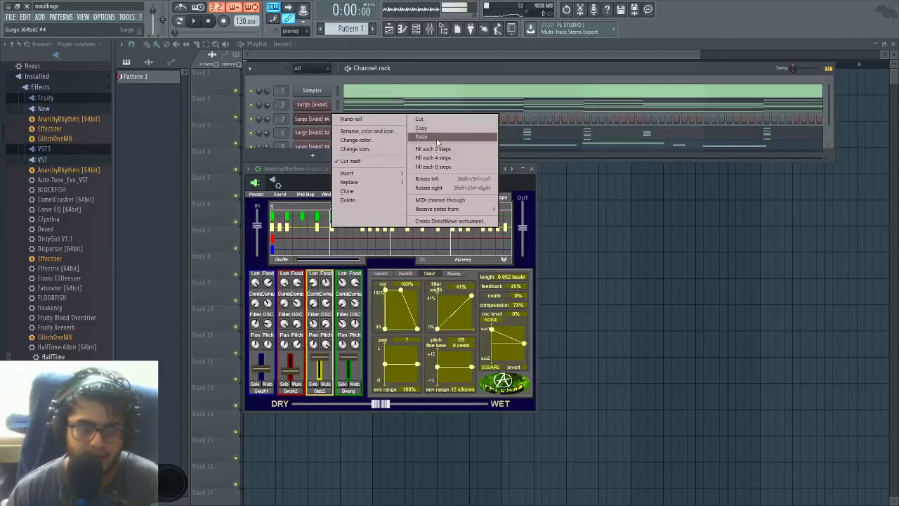
pyautogui.click(421, 139)
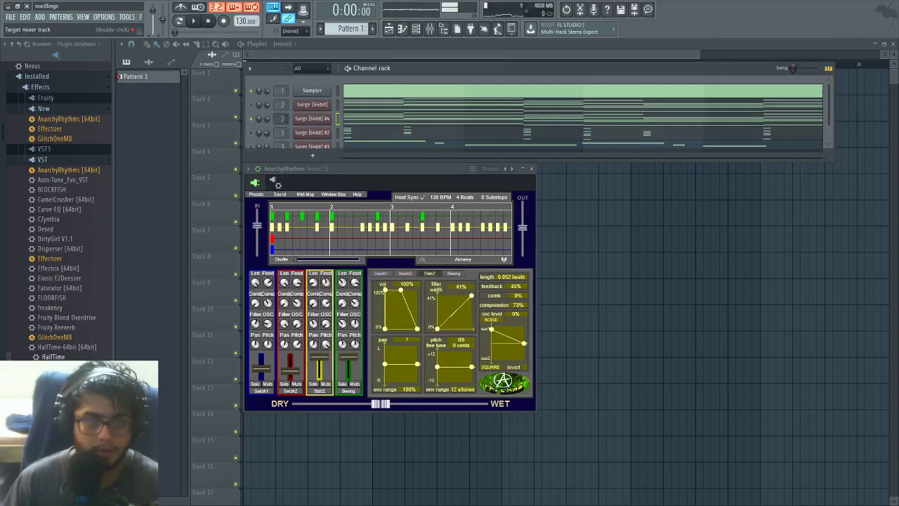
# Play the cloned Surge #4 channel through mixer Insert 4 and load AnarchyRhythms into that track's first effect slot.
pyautogui.click(429, 35)
pyautogui.click(424, 36)
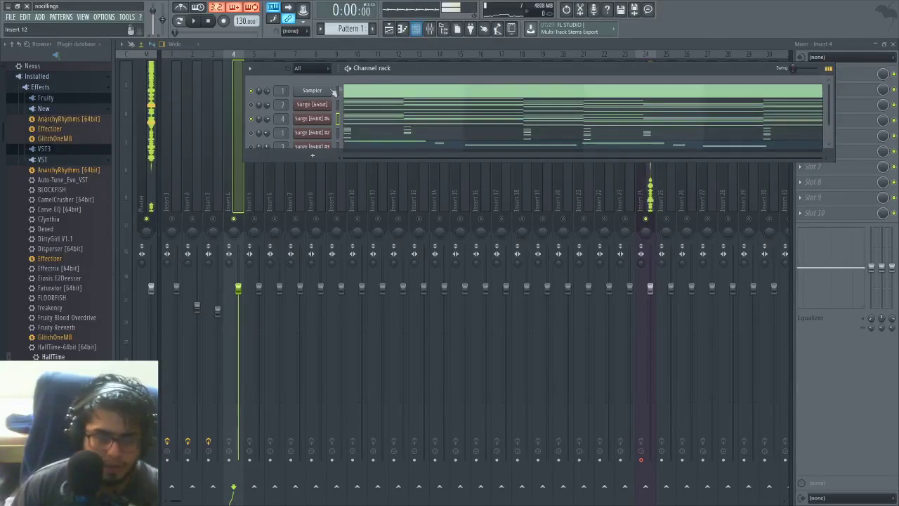
pyautogui.press('space')
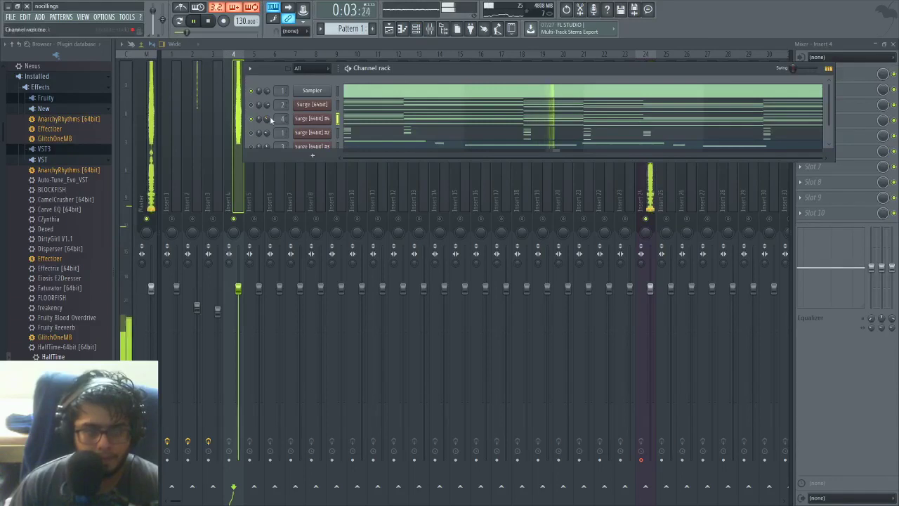
pyautogui.click(312, 118)
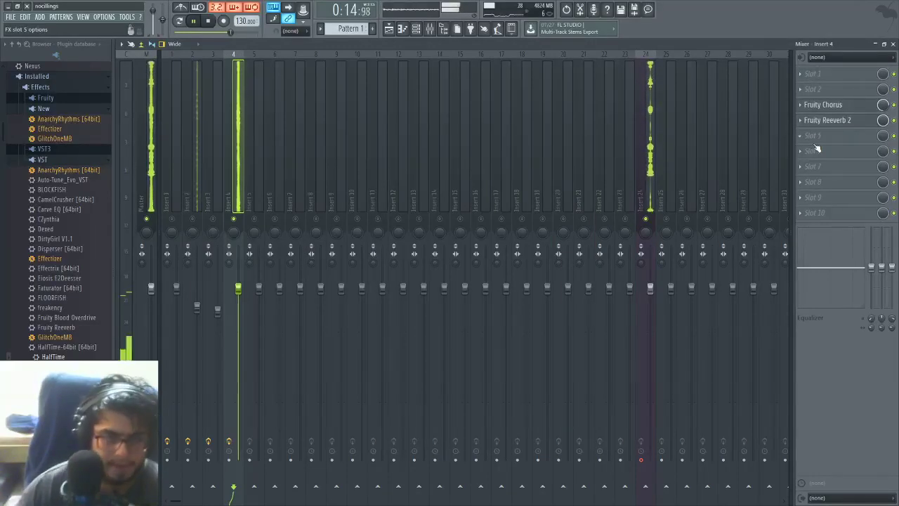
pyautogui.moveTo(85, 171); pyautogui.dragTo(868, 75)
pyautogui.moveTo(251, 115); pyautogui.dragTo(307, 142)
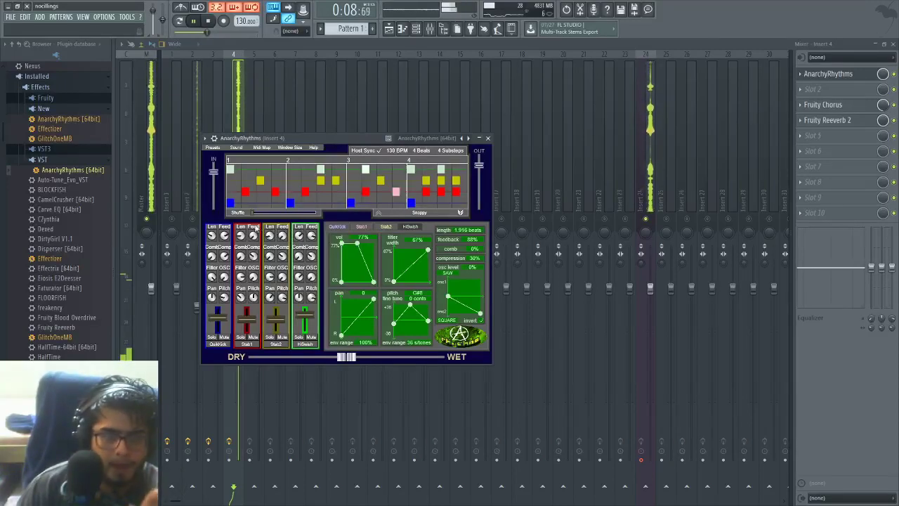
# Try 100% shuffle and the Variation 2 pattern in Insert 4's AnarchyRhythms, and choose the Breakdown pattern.
pyautogui.moveTo(255, 214); pyautogui.dragTo(303, 215)
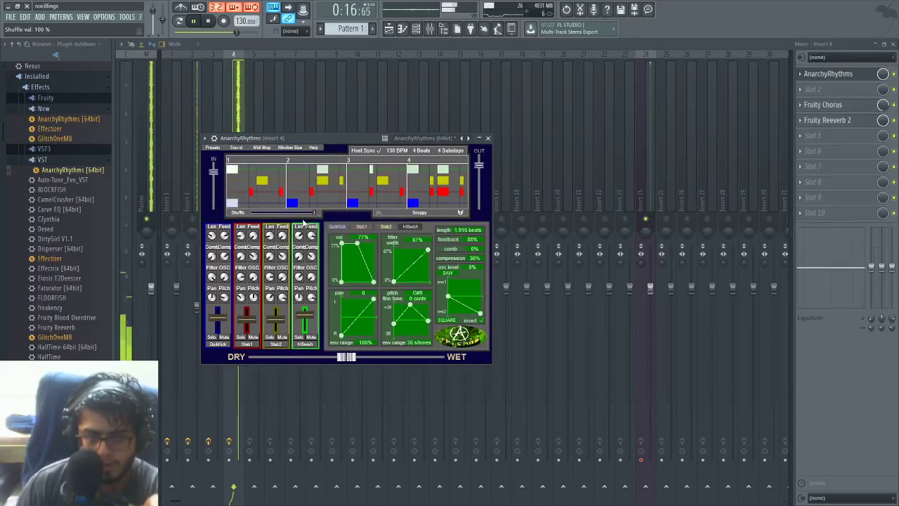
pyautogui.click(387, 215)
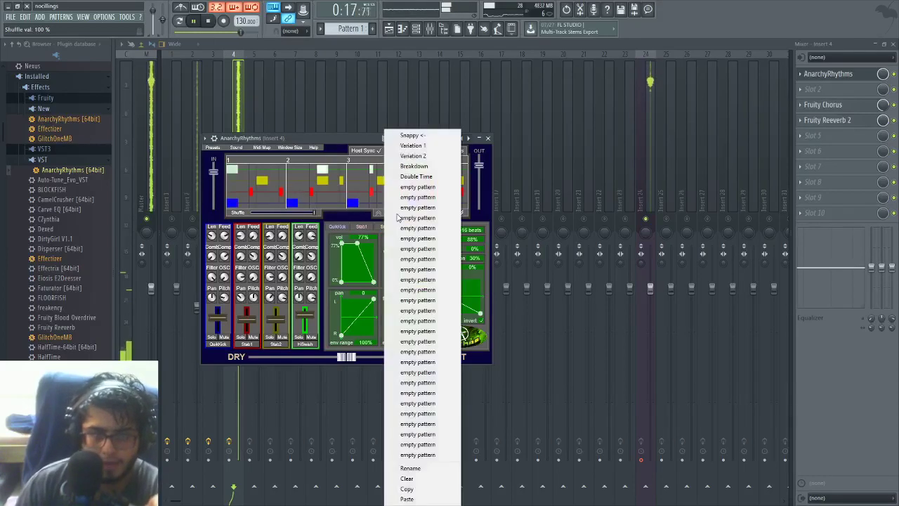
pyautogui.click(432, 158)
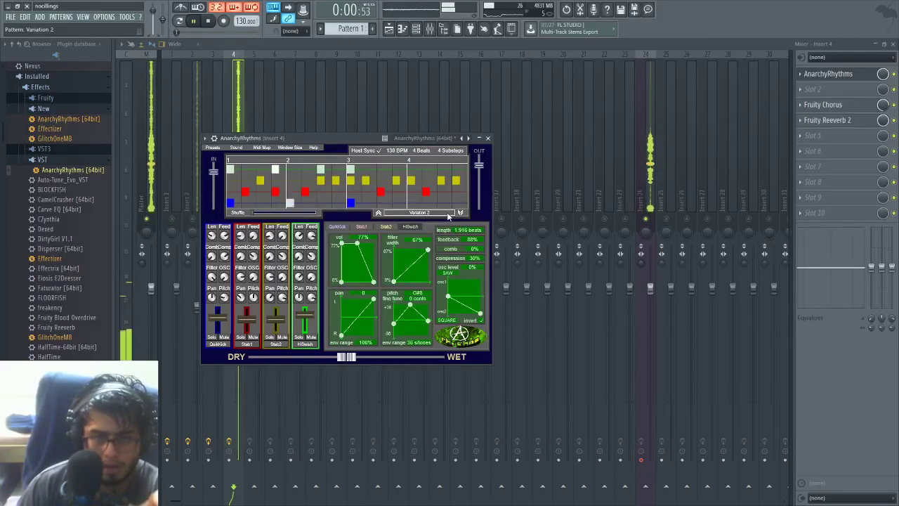
pyautogui.click(448, 213)
pyautogui.click(427, 166)
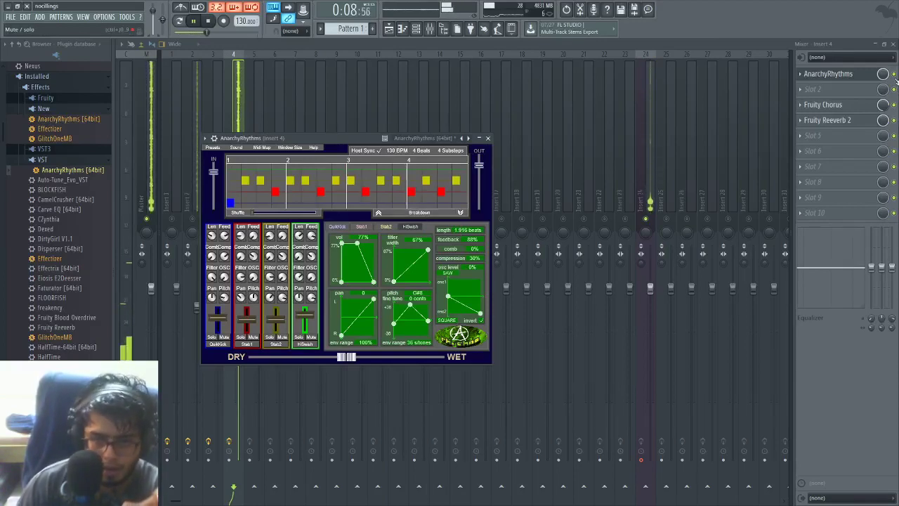
# Close the plugin and compare Insert 4's playback with AnarchyRhythms bypassed and enabled.
pyautogui.press('Escape')
pyautogui.press('space')
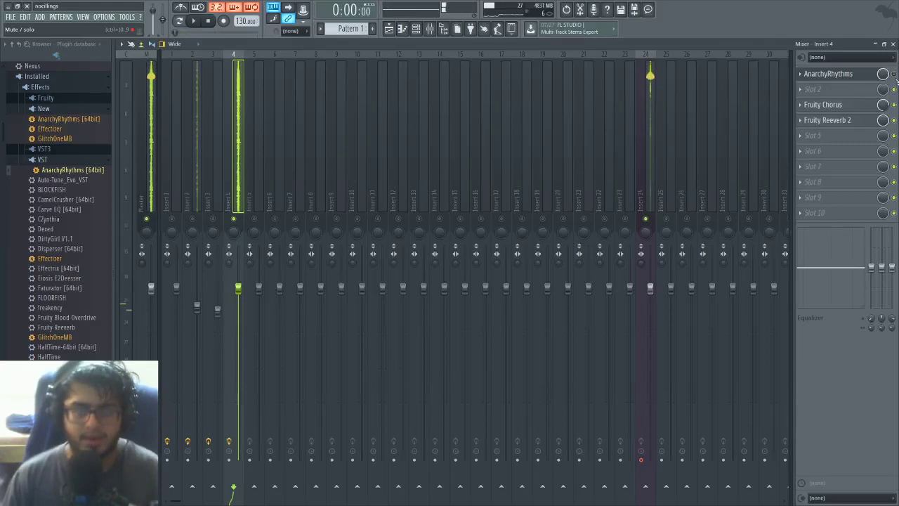
pyautogui.press('space')
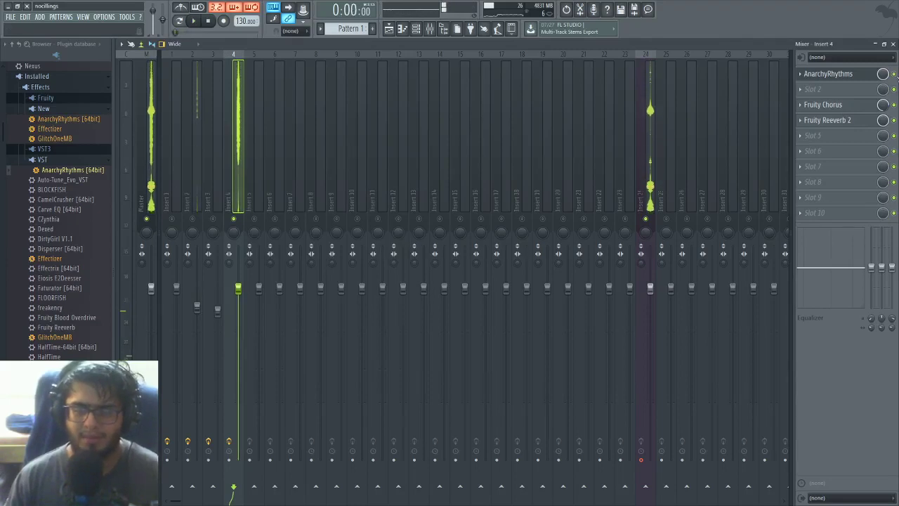
# Start playback and load HalfTime into the second effect slot of mixer Insert 4.
pyautogui.press('space')
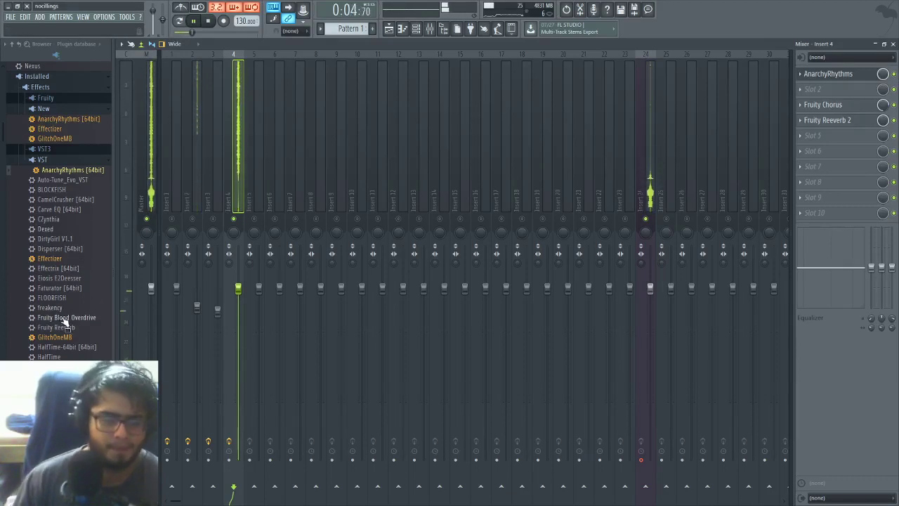
pyautogui.scroll(-2, 63, 319)
pyautogui.moveTo(52, 298); pyautogui.dragTo(816, 94)
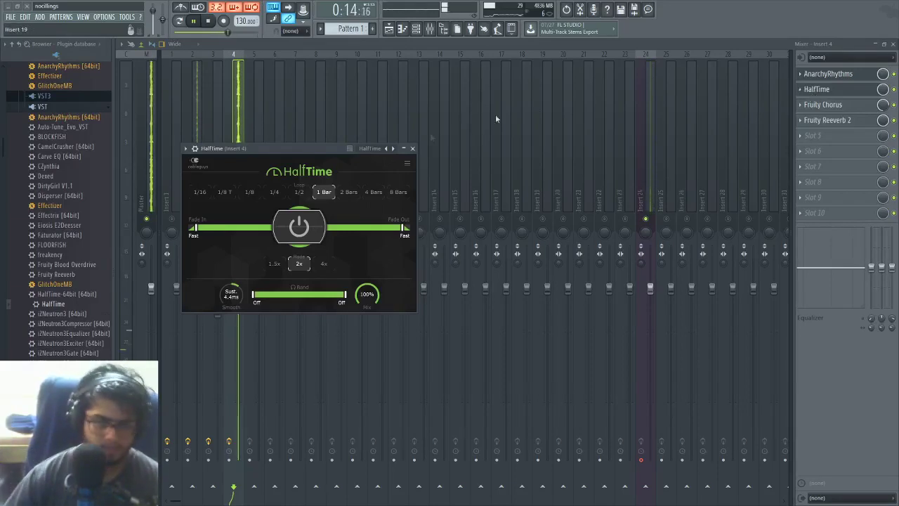
# Unmute the Surge [64bit] #2 channel and its mixer track, Insert 1.
pyautogui.click(178, 131)
pyautogui.click(416, 28)
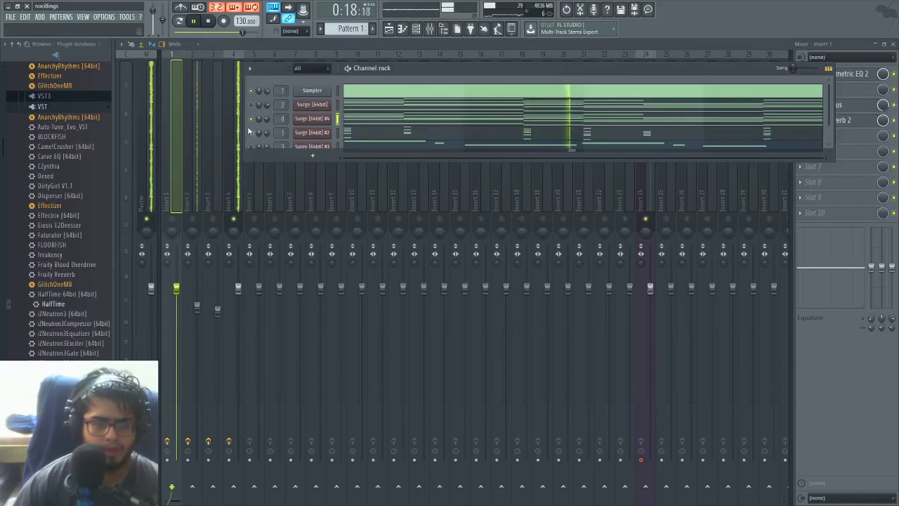
pyautogui.click(251, 133)
pyautogui.click(173, 218)
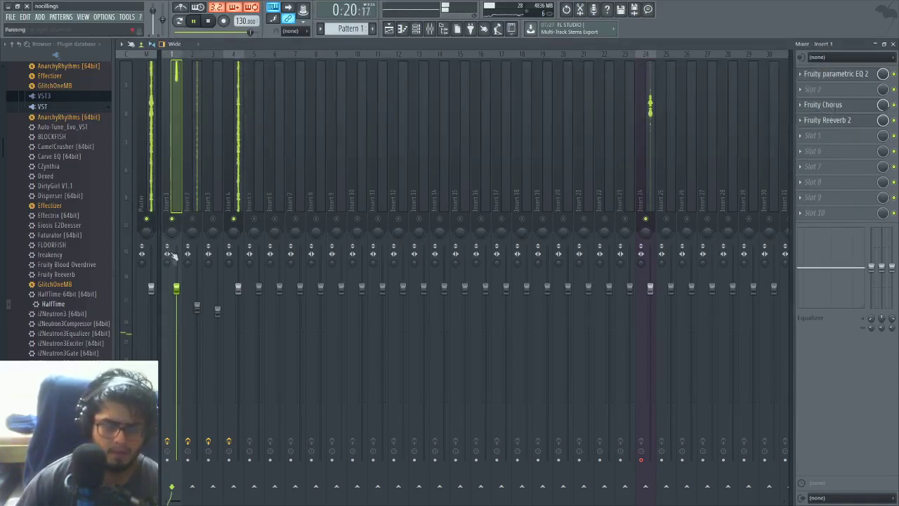
# Balance the mixer levels by setting Insert 1's volume to about -4.1 dB and Insert 4's to about 0.7 dB.
pyautogui.moveTo(175, 288); pyautogui.dragTo(175, 322)
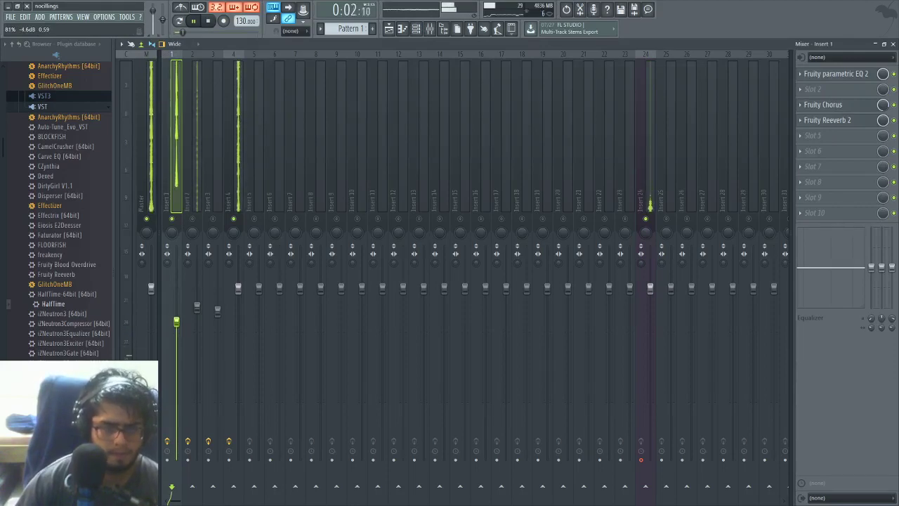
pyautogui.moveTo(225, 291); pyautogui.dragTo(227, 287)
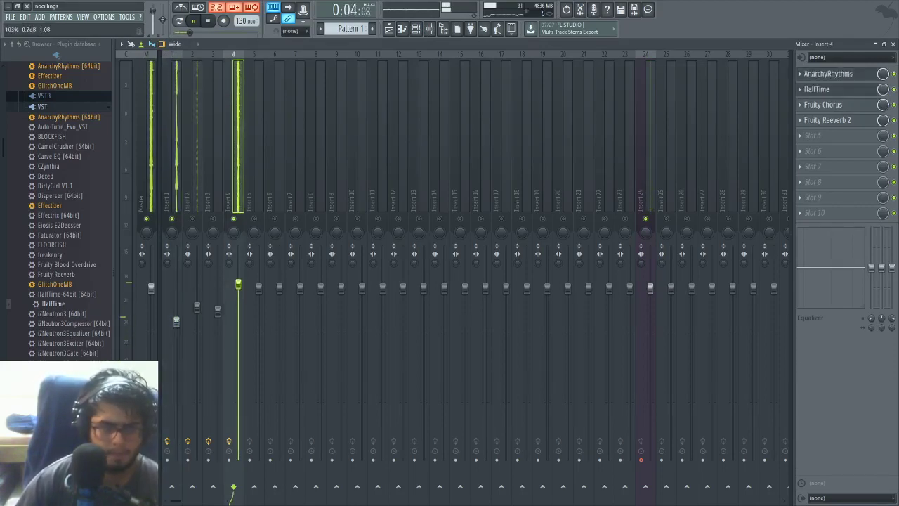
pyautogui.moveTo(176, 321); pyautogui.dragTo(176, 317)
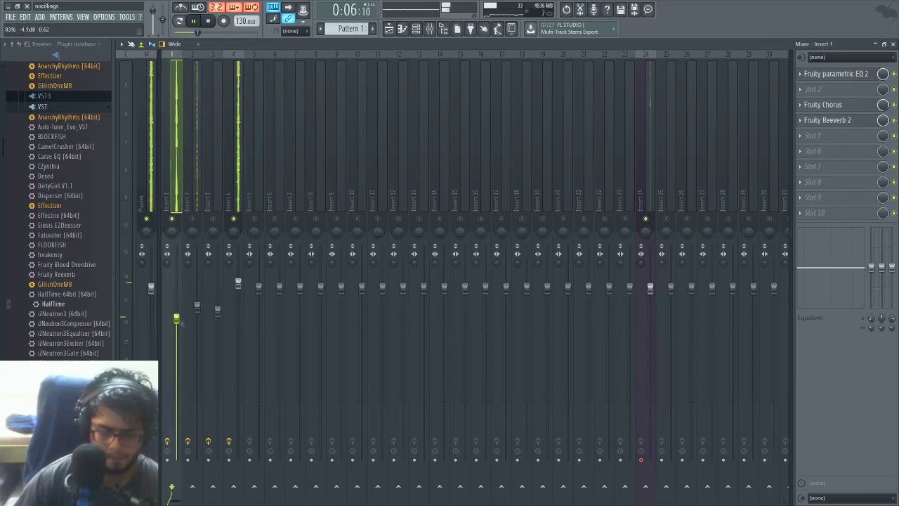
# Clone the Surge [64bit] #3 channel in the channel rack.
pyautogui.press('F6')
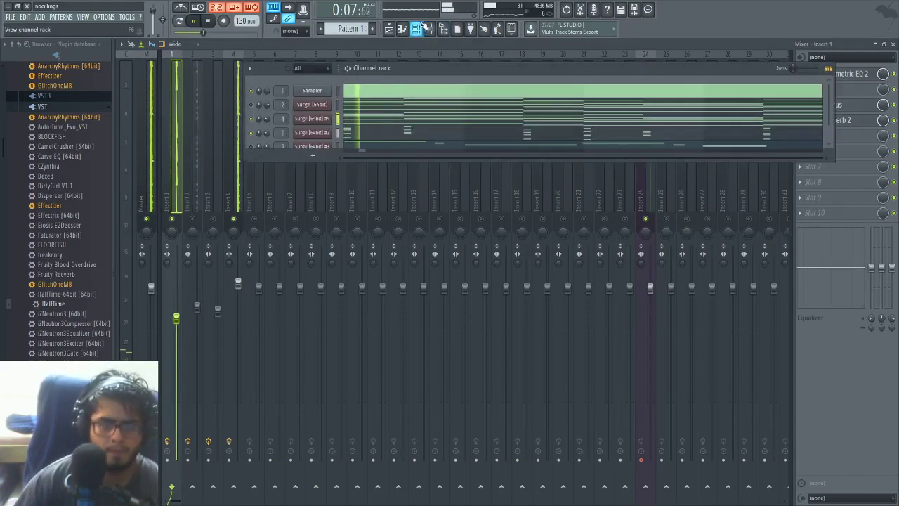
pyautogui.scroll(-1, 408, 79)
pyautogui.rightClick(327, 120)
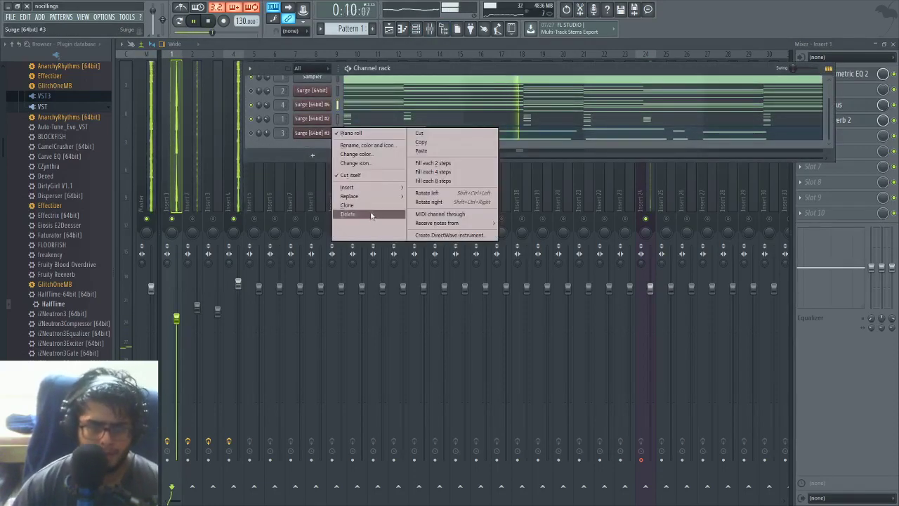
pyautogui.click(344, 203)
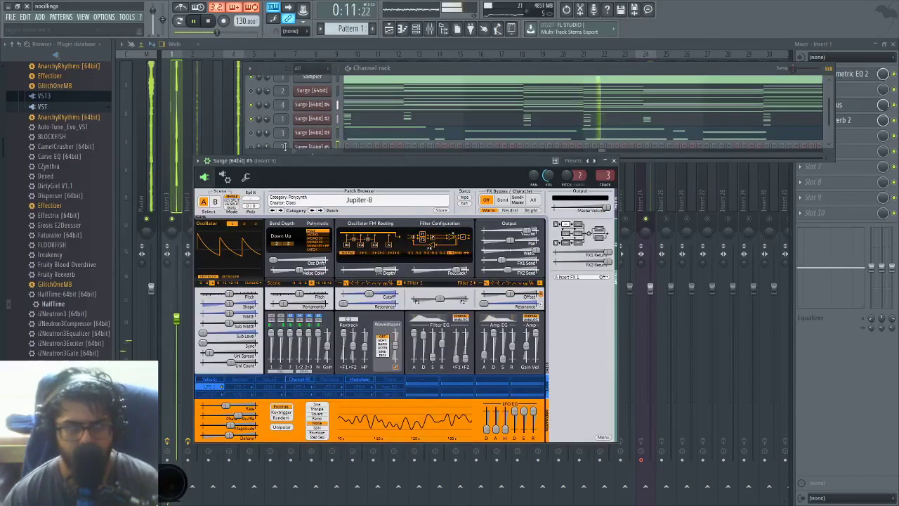
# Mute the Surge [64bit] #3 channel and open the plugin window of Surge [64bit] #5.
pyautogui.scroll(-1, 323, 138)
pyautogui.click(251, 133)
pyautogui.click(315, 135)
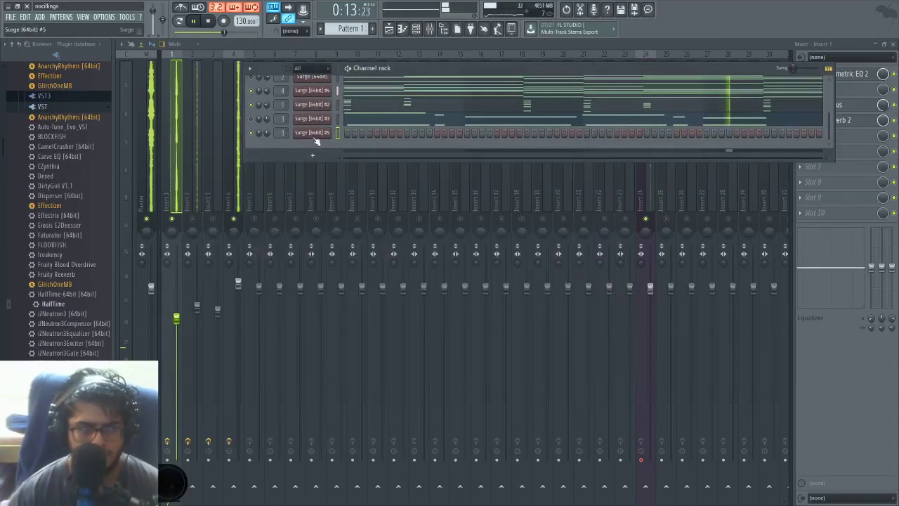
pyautogui.click(314, 135)
# Stop recording and delete the two untitled Insert 24 audio clip channels from the channel rack.
pyautogui.click(224, 21)
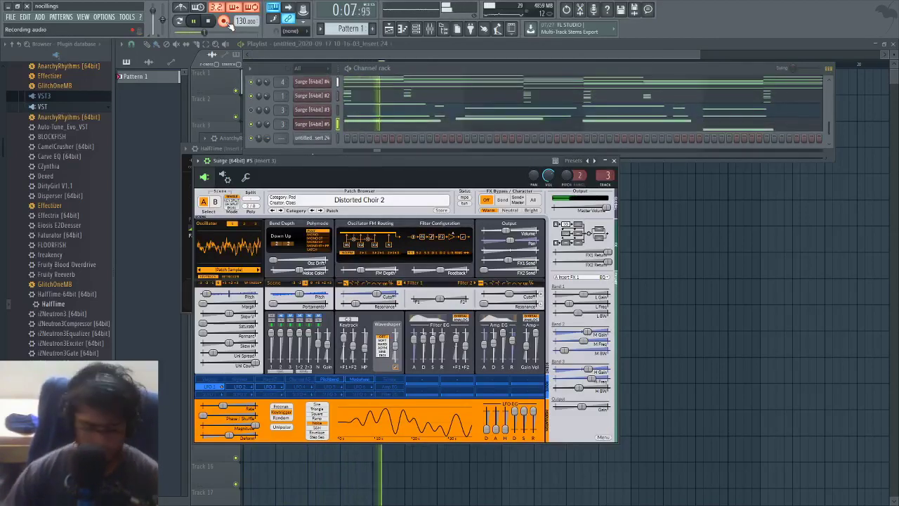
pyautogui.rightClick(326, 139)
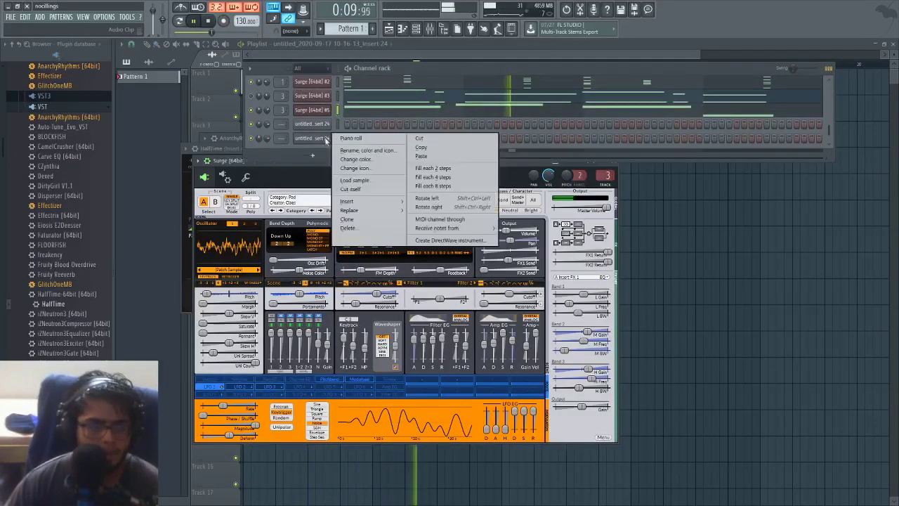
pyautogui.click(350, 228)
pyautogui.press('Return')
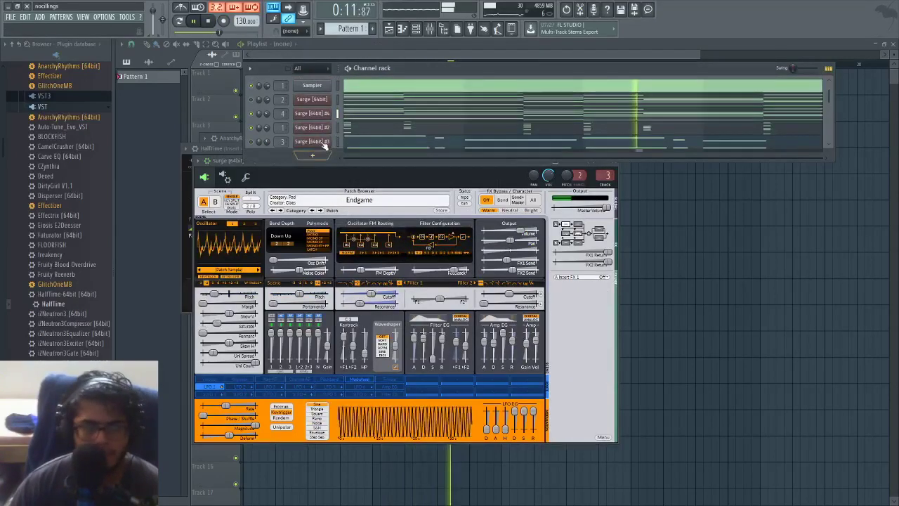
pyautogui.scroll(-2, 325, 142)
pyautogui.rightClick(323, 131)
pyautogui.click(349, 227)
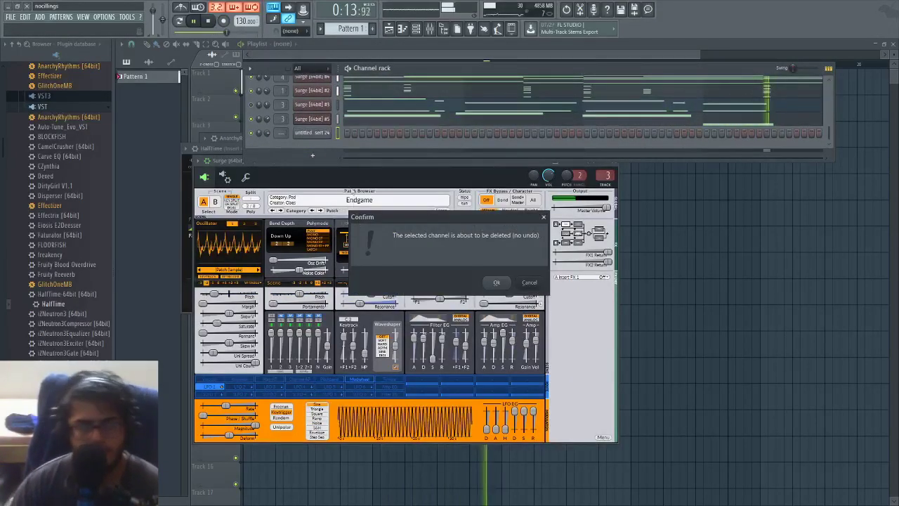
pyautogui.press('Return')
# Return to Pattern 1 and move the Surge [64bit] channel above the Sampler channel in the channel rack.
pyautogui.press('F4')
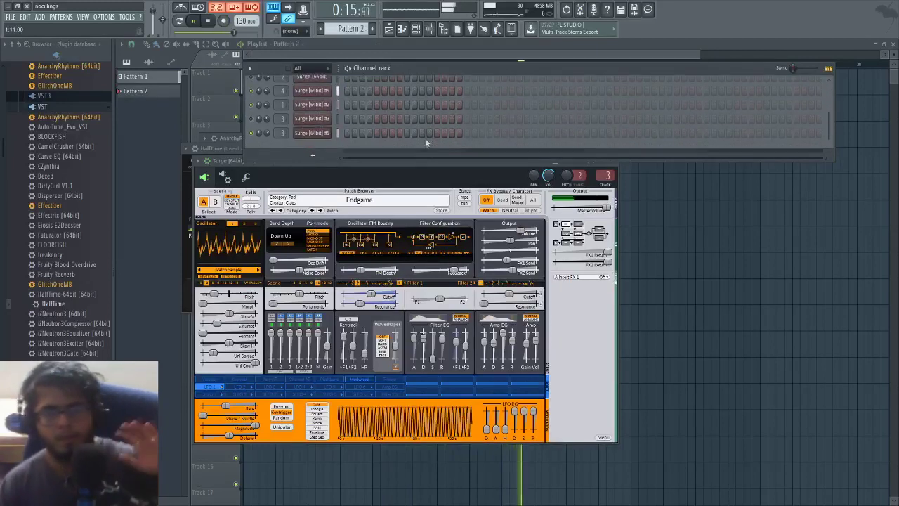
pyautogui.press('KP_Subtract')
pyautogui.scroll(1, 437, 110)
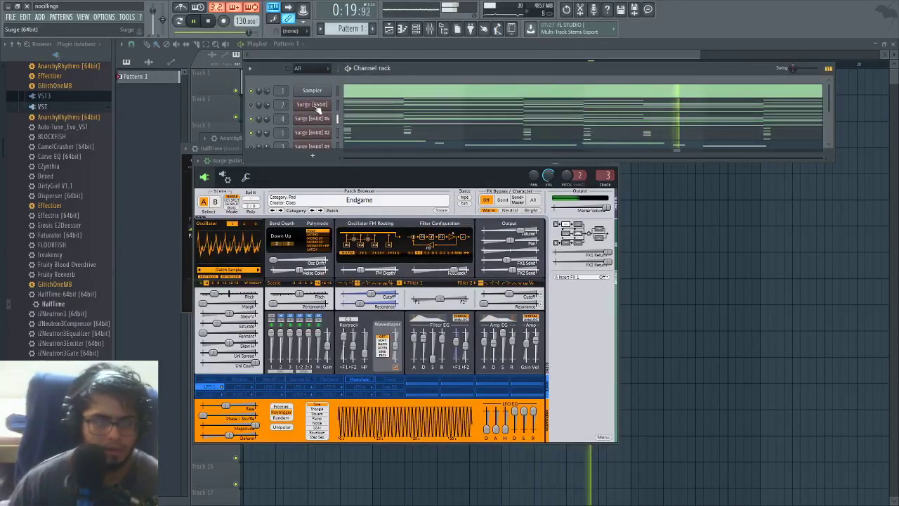
pyautogui.scroll(1, 317, 110)
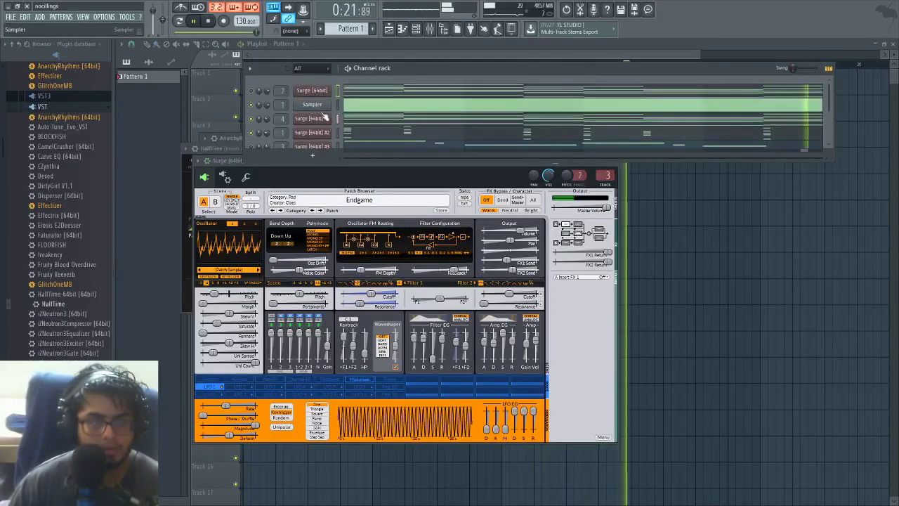
pyautogui.scroll(-1, 332, 139)
pyautogui.scroll(3, 332, 134)
pyautogui.scroll(-1, 389, 126)
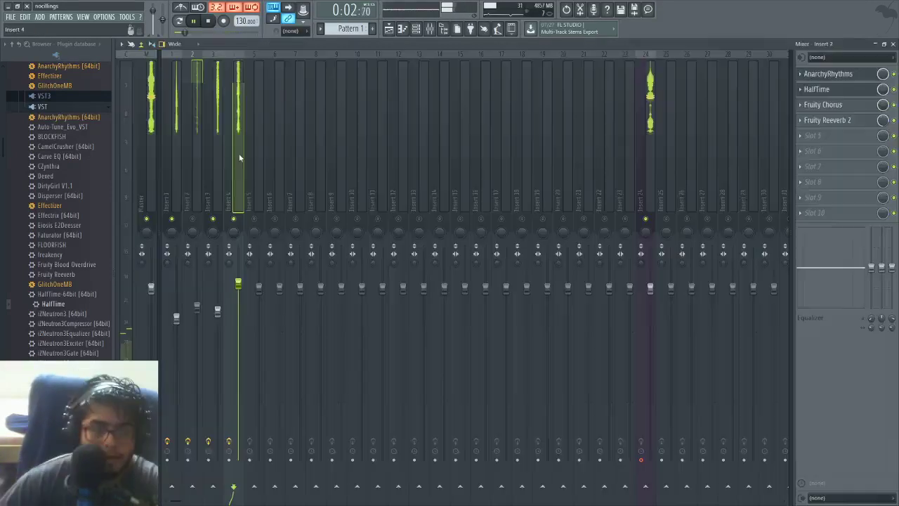
# Examine Insert 4's HalfTime settings and the Stab1 and Stab2 sounds in AnarchyRhythms.
pyautogui.click(828, 89)
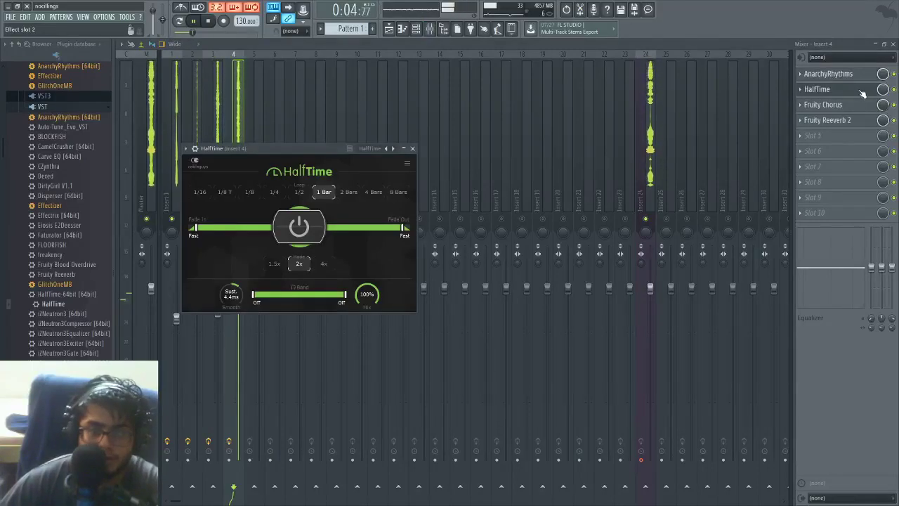
pyautogui.click(862, 92)
pyautogui.click(865, 75)
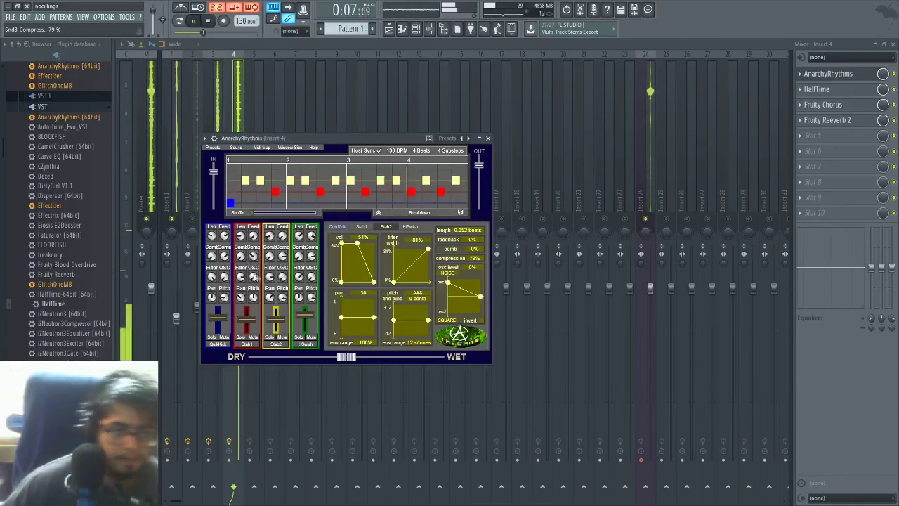
pyautogui.click(247, 321)
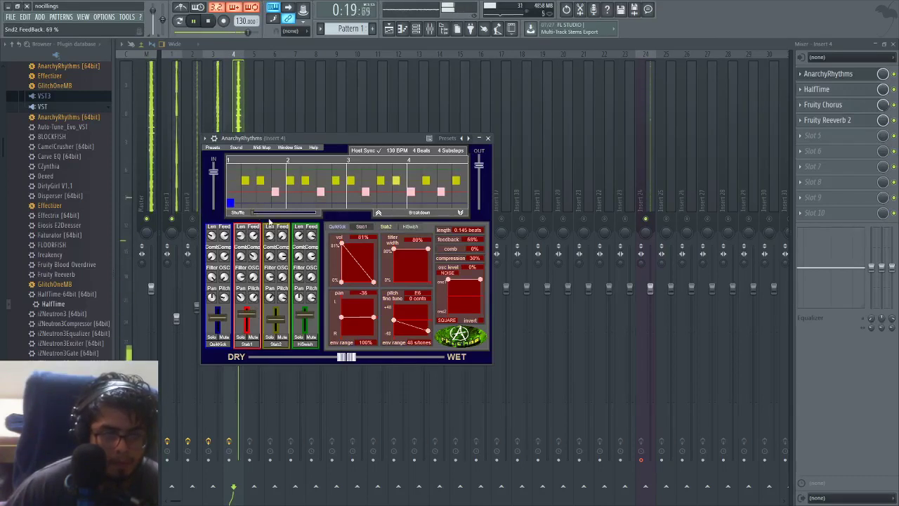
pyautogui.click(386, 226)
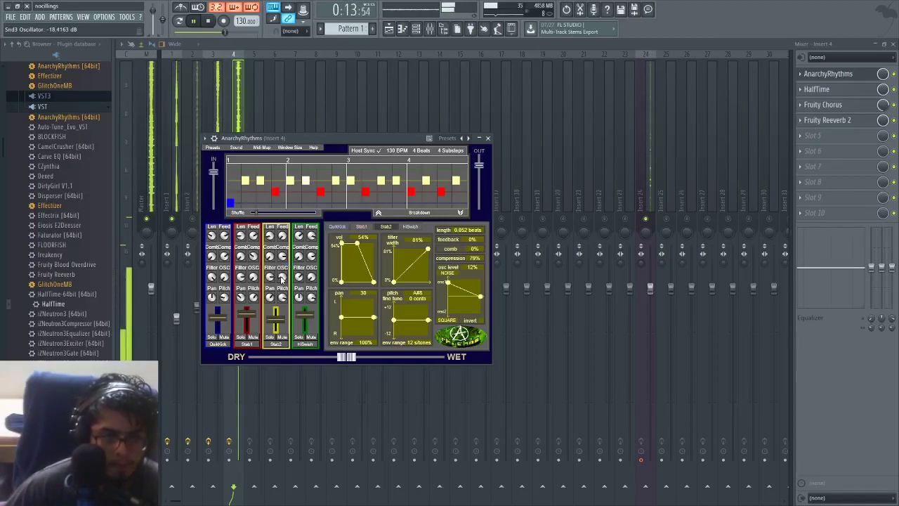
pyautogui.click(489, 139)
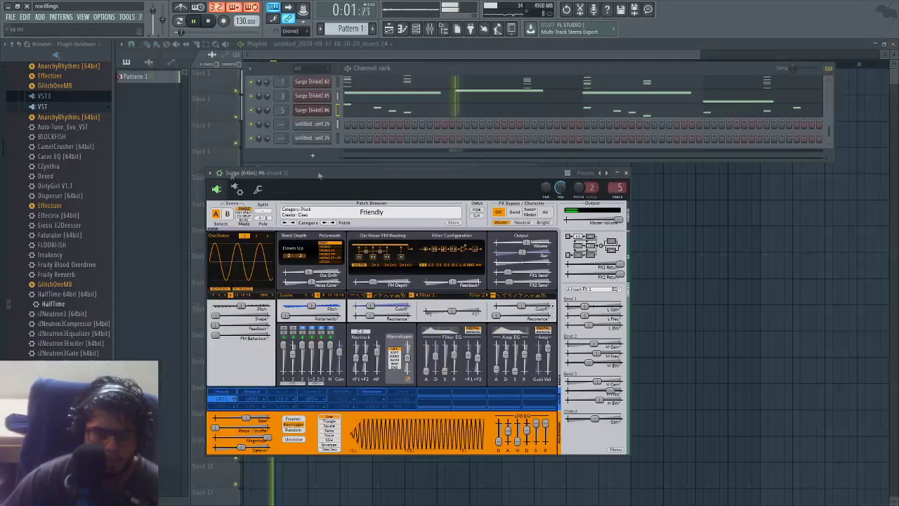
# Load Fruity Parametric EQ 2 into the fifth effect slot of mixer Insert 4.
pyautogui.click(429, 29)
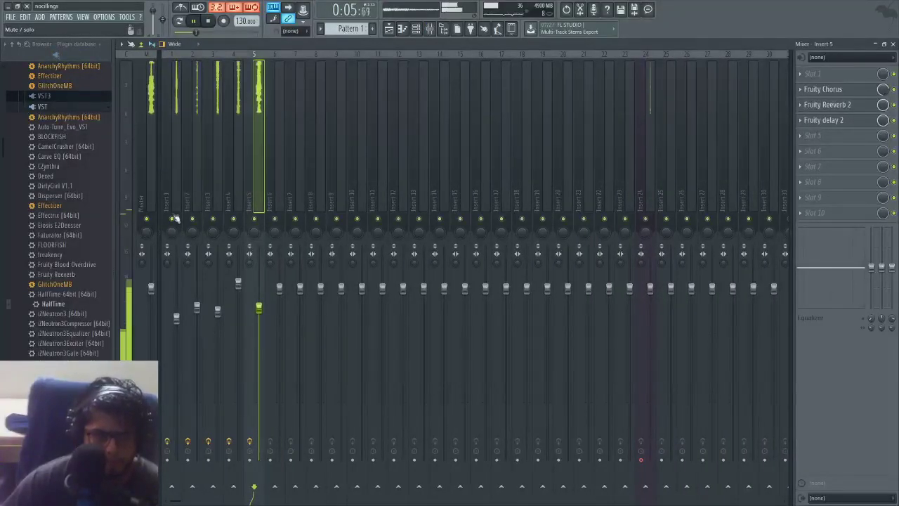
pyautogui.click(182, 207)
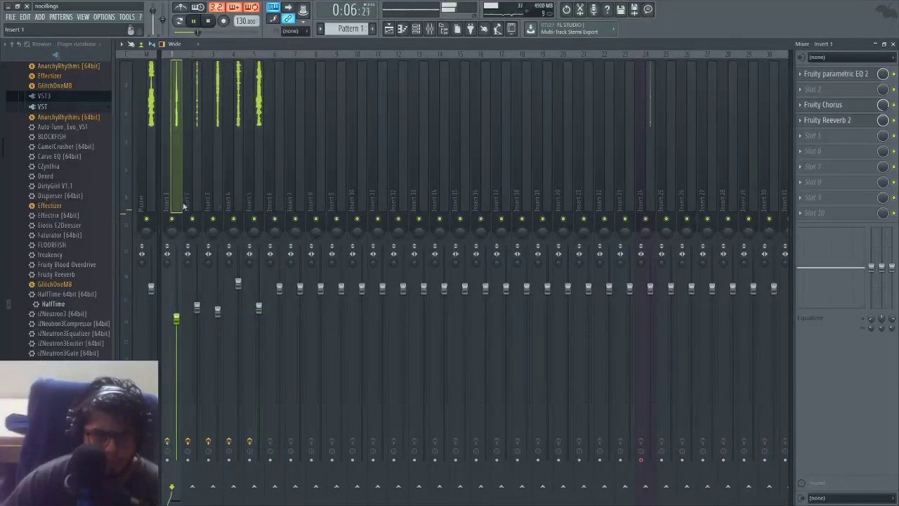
pyautogui.click(237, 205)
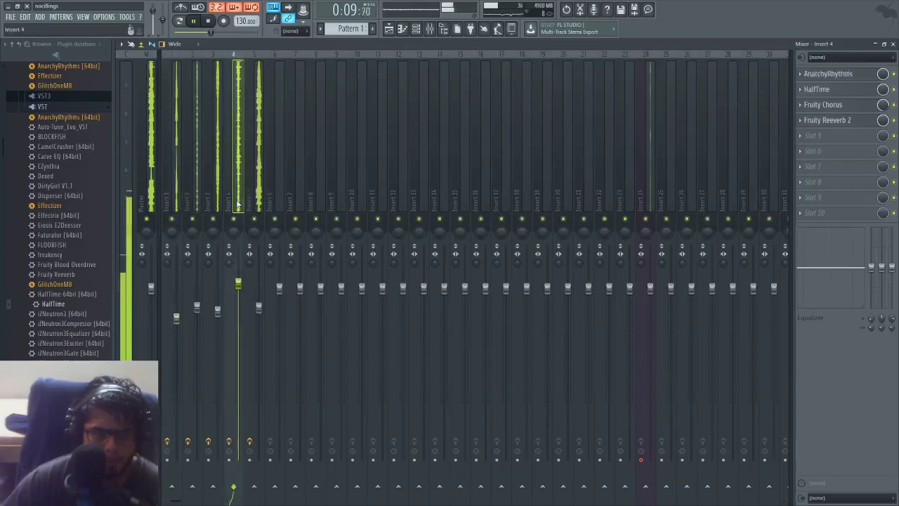
pyautogui.click(806, 139)
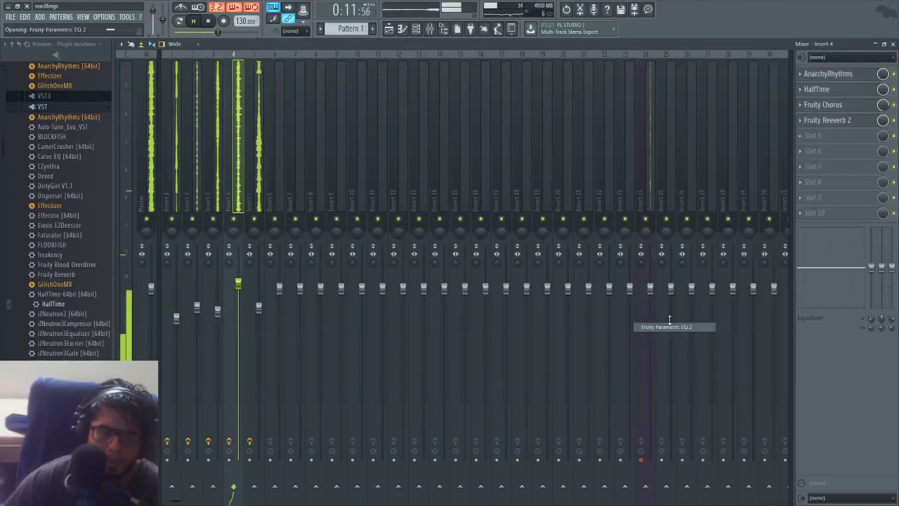
pyautogui.click(670, 327)
# Turn the equalizer's band 1 into a high-pass filter at about 66 Hz, change its filter order, and close the plugin.
pyautogui.moveTo(213, 235); pyautogui.dragTo(241, 272)
pyautogui.rightClick(244, 281)
pyautogui.moveTo(258, 303)
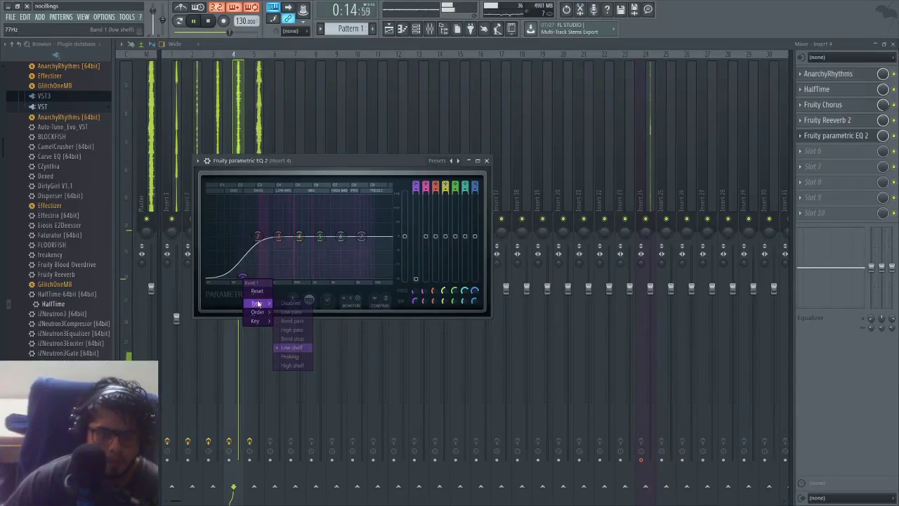
pyautogui.click(301, 330)
pyautogui.rightClick(243, 237)
pyautogui.moveTo(259, 268)
pyautogui.click(291, 269)
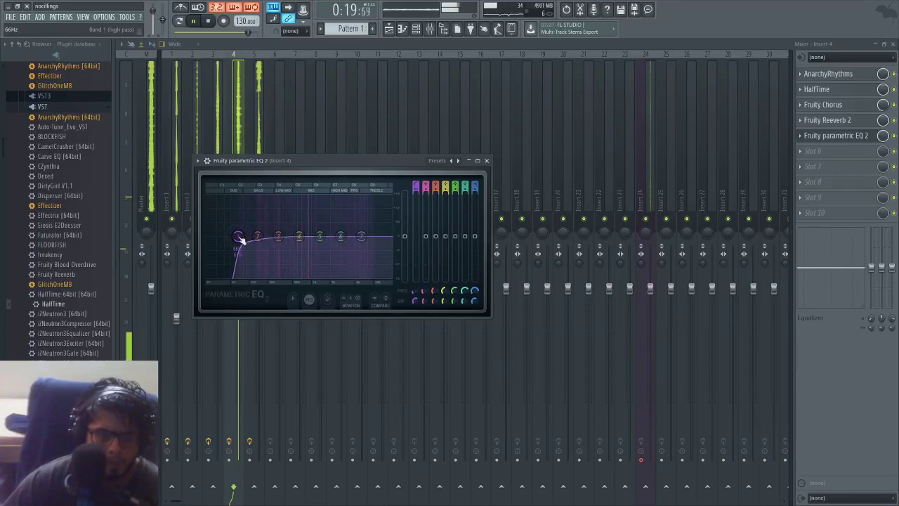
pyautogui.click(486, 160)
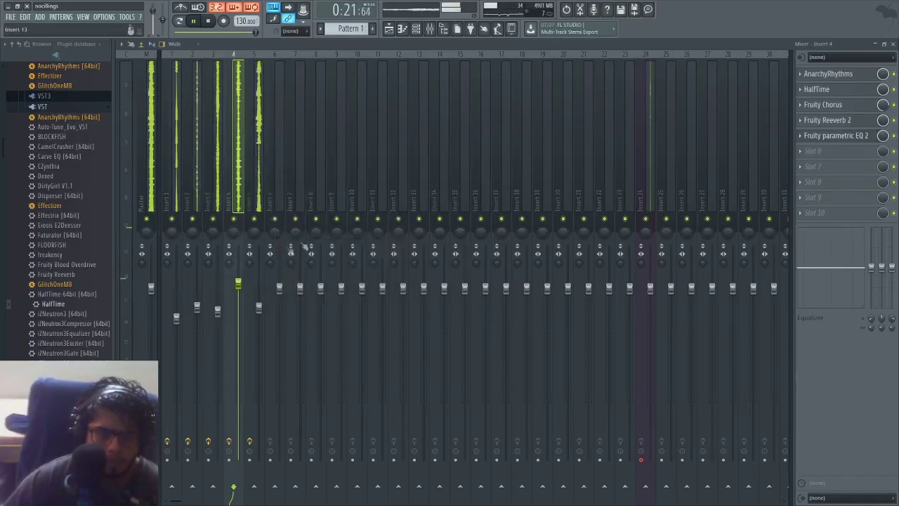
# Lower the volume of mixer Insert 5.
pyautogui.moveTo(257, 306); pyautogui.dragTo(258, 317)
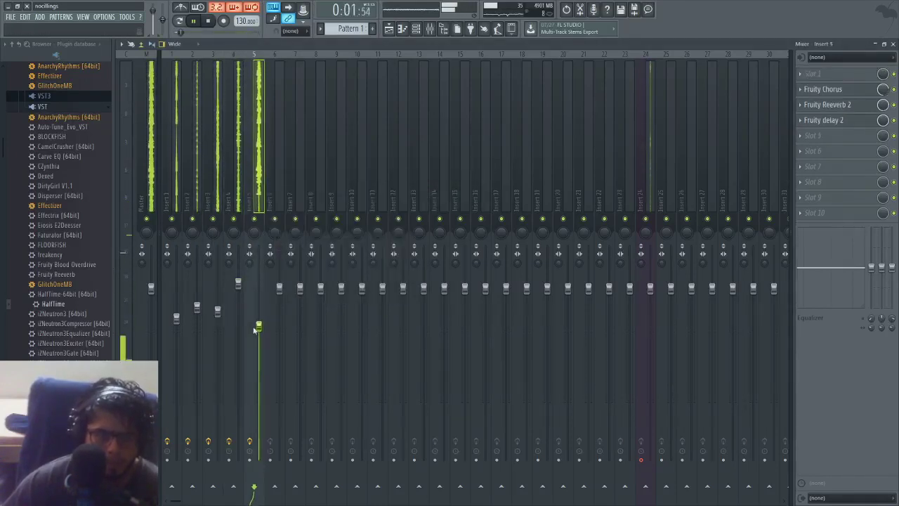
# Collapse the browser's plugin lists, switch to the Snap 2 view and expand the Packs folder.
pyautogui.click(86, 108)
pyautogui.click(93, 266)
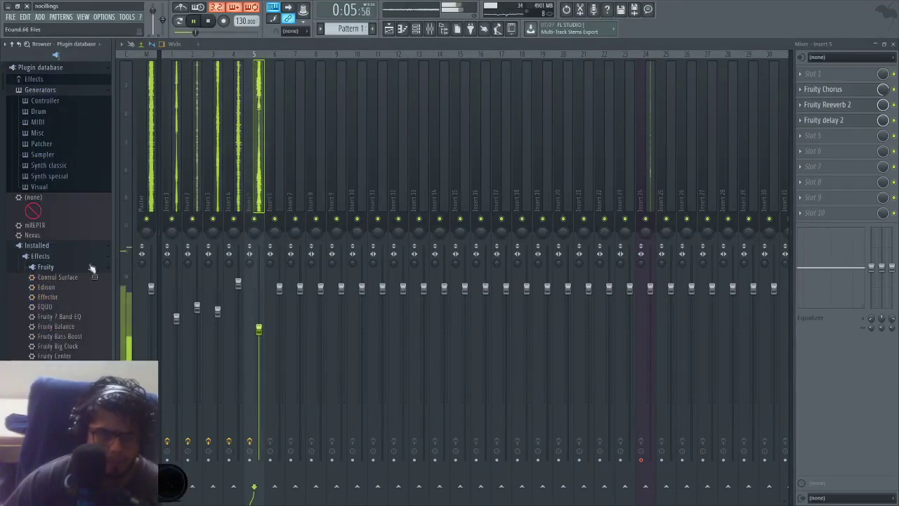
pyautogui.click(93, 258)
pyautogui.click(76, 43)
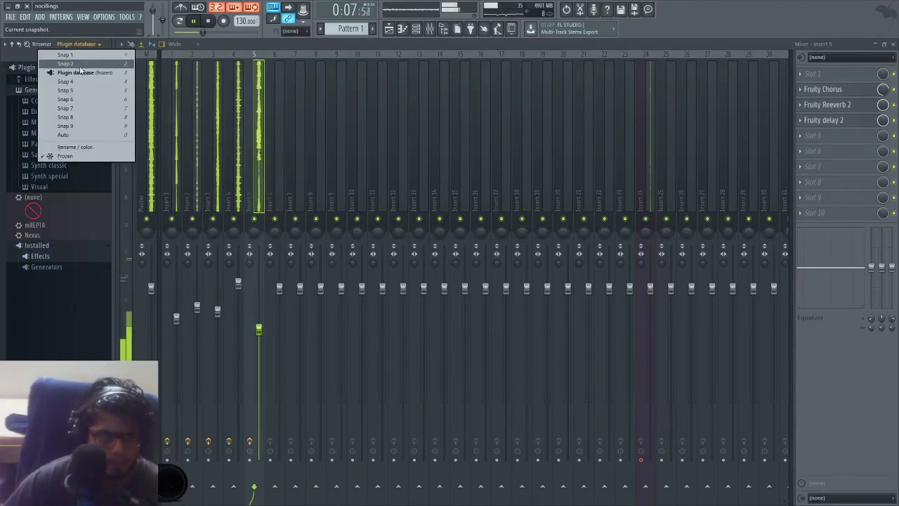
pyautogui.click(83, 64)
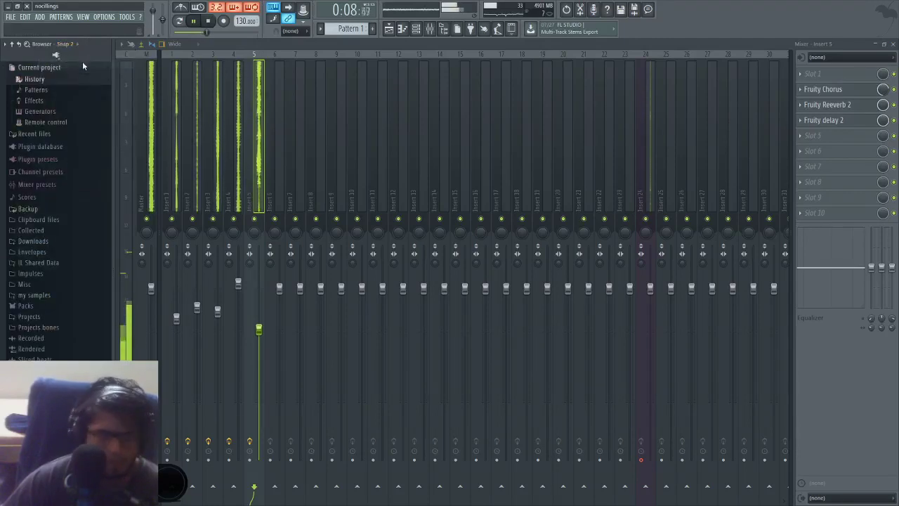
pyautogui.click(27, 305)
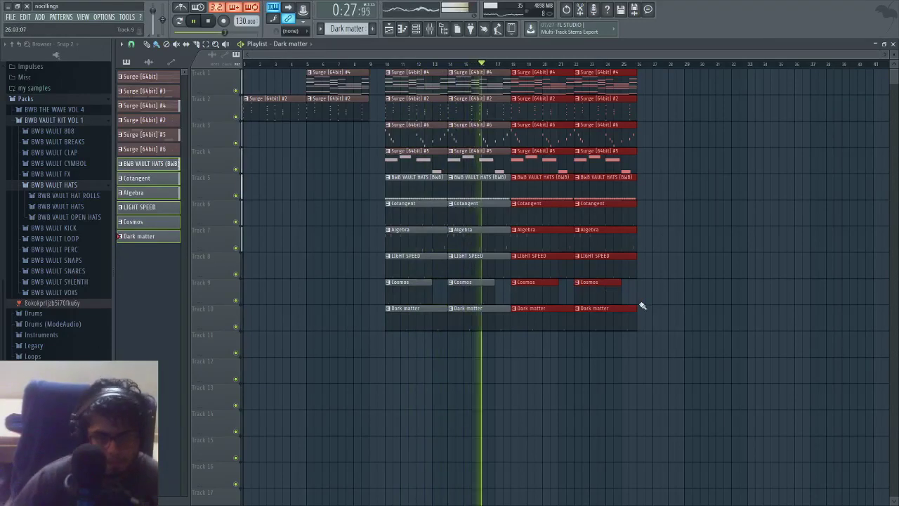
# Clear the clip selection and place three more Surge [64bit] #2 clips on Track 2 starting at bar 26.
pyautogui.keyDown('ctrl'); pyautogui.click(725, 280); pyautogui.keyUp('ctrl')
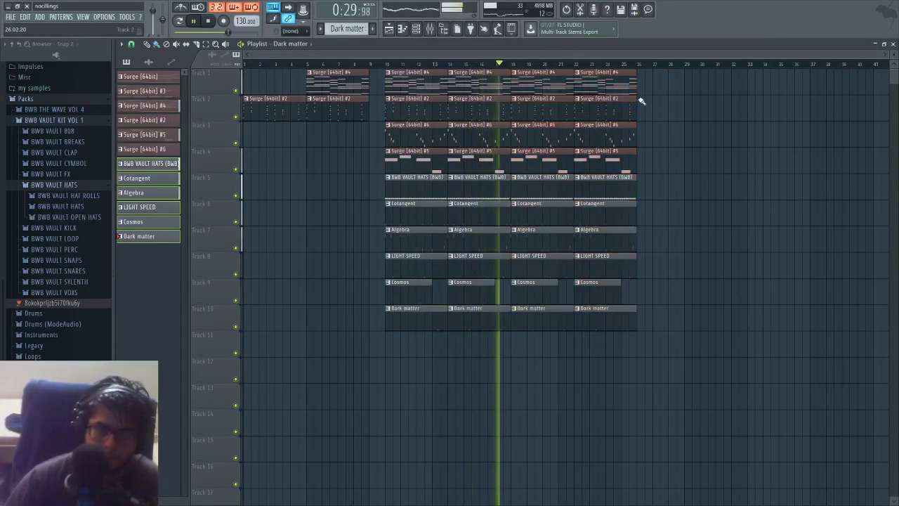
pyautogui.click(653, 105)
pyautogui.click(706, 111)
pyautogui.click(768, 108)
# Copy the drum clips on Tracks 5 to 10 to bar 30 and duplicate the clip groups to extend the arrangement.
pyautogui.moveTo(640, 173); pyautogui.dragTo(596, 327)
pyautogui.moveTo(599, 200); pyautogui.dragTo(709, 199)
pyautogui.hotkey('ctrl', 'b')
pyautogui.hotkey('ctrl', 'b')
pyautogui.moveTo(738, 108); pyautogui.dragTo(695, 132)
pyautogui.hotkey('ctrl', 'b')
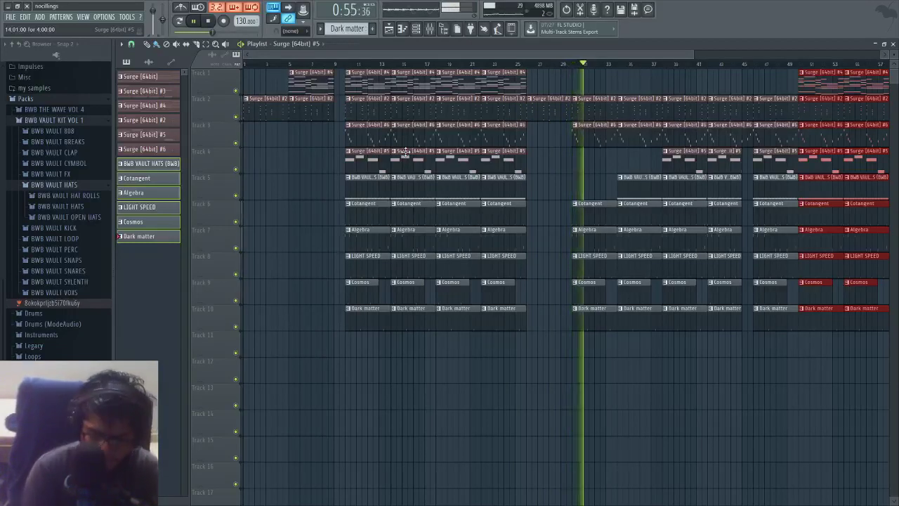
# Restart playback with recording armed to capture an audio take from bar 26 onto Track 11, and stop near bar 30.
pyautogui.press('space')
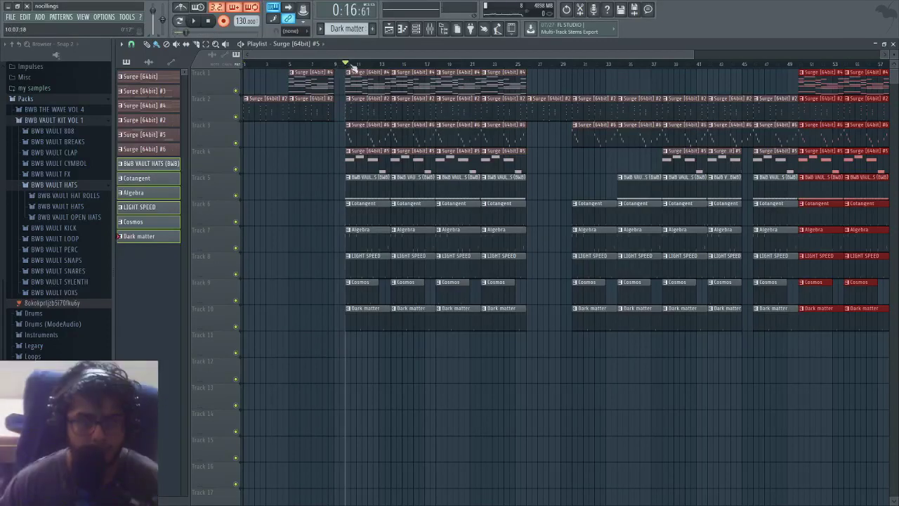
pyautogui.click(197, 21)
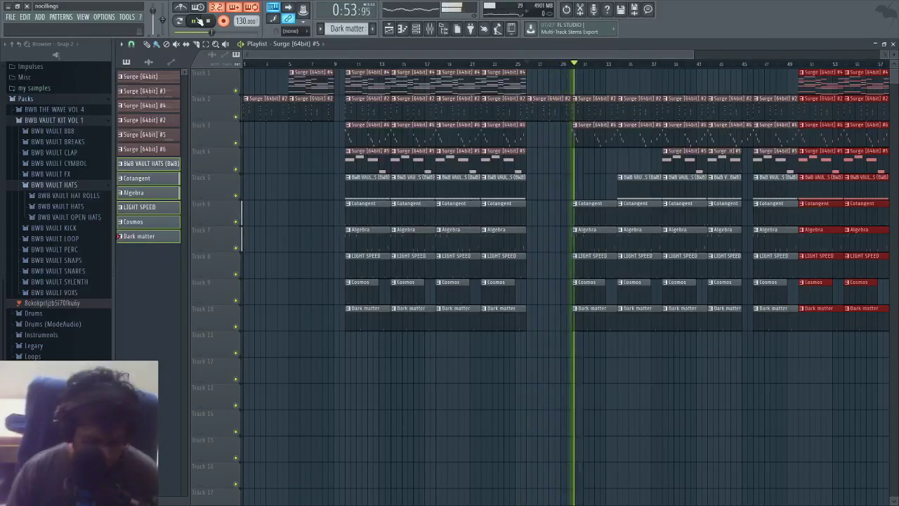
pyautogui.press('space')
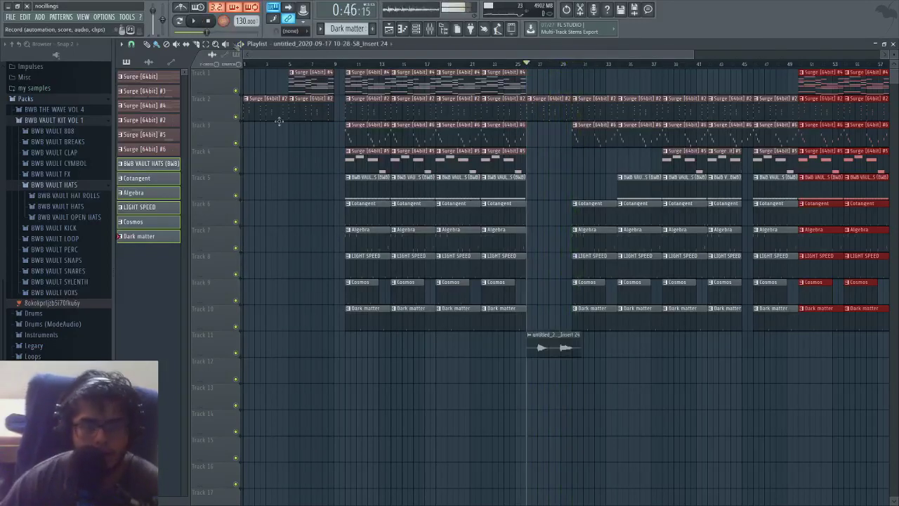
# Route the recorded audio clip's channel from Track 11 to mixer Insert 7.
pyautogui.keyDown('ctrl'); pyautogui.click(524, 337); pyautogui.keyUp('ctrl')
pyautogui.click(431, 29)
pyautogui.rightClick(304, 55)
pyautogui.moveTo(347, 125)
pyautogui.click(420, 127)
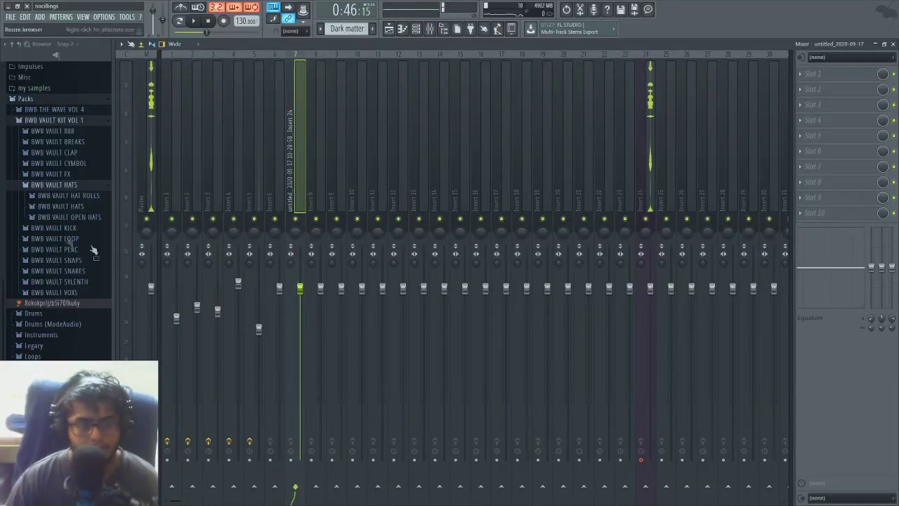
# Load Auto-Tune Evo, Fruity Chorus, Fruity Reeverb 2 and Fruity parametric EQ 2 on Insert 7 and lower its fader to about -7.1 dB.
pyautogui.click(55, 54)
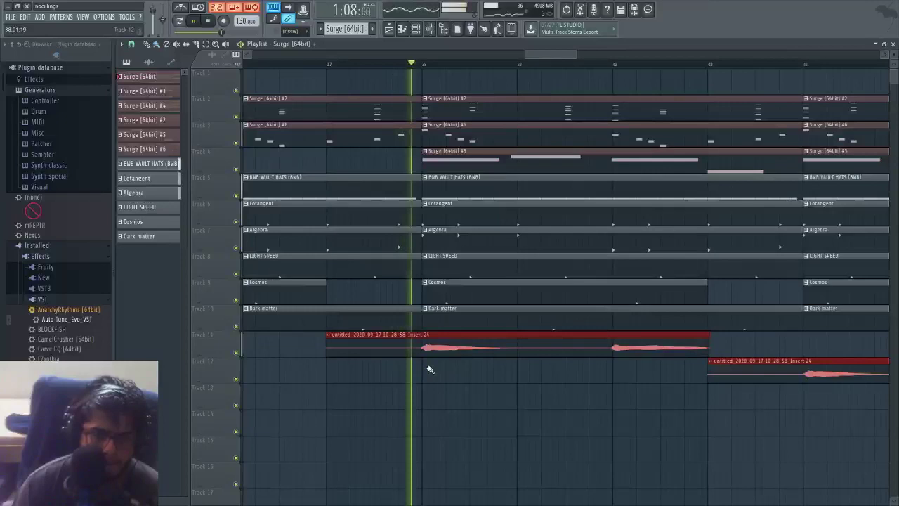
pyautogui.scroll(-4, 428, 368)
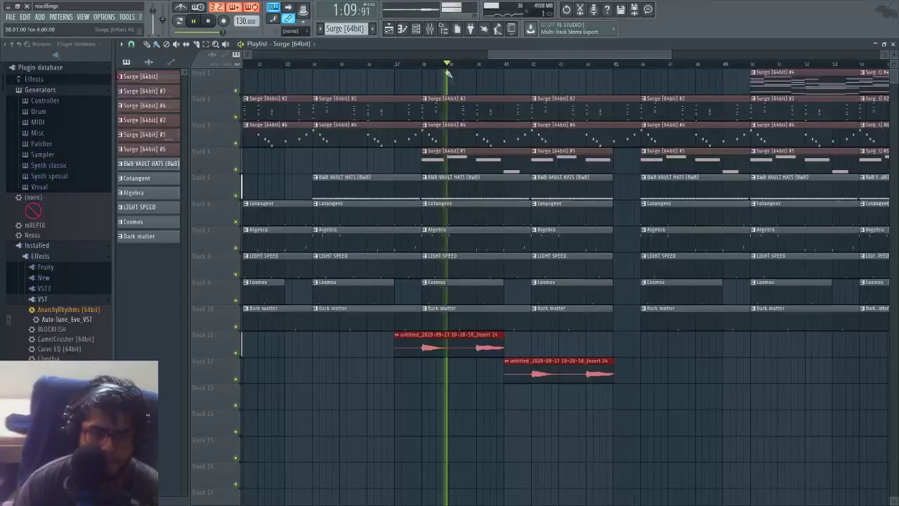
pyautogui.click(429, 29)
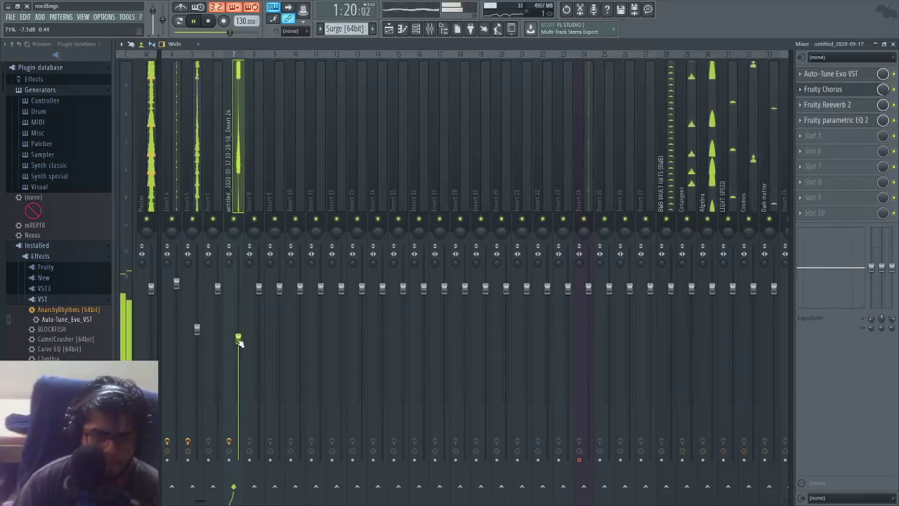
pyautogui.click(389, 30)
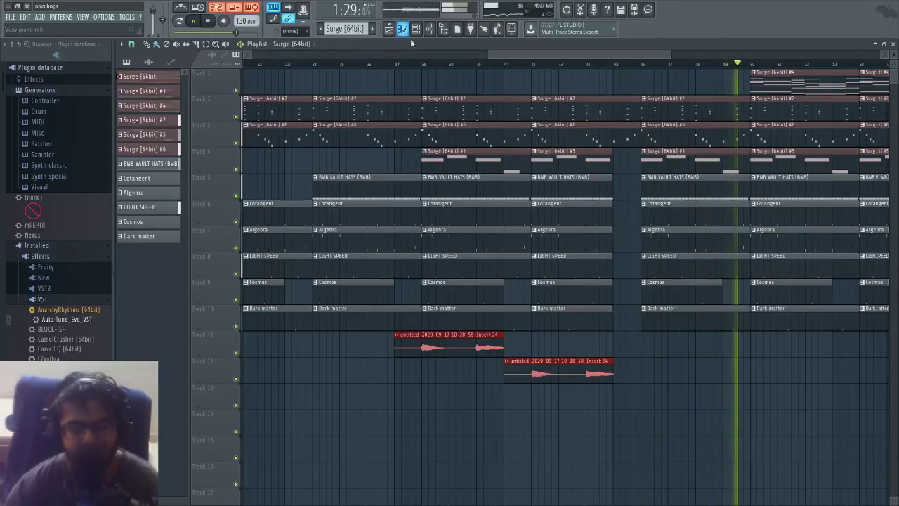
# Replay the arrangement from bar 34 and set the Insert 7 fader to about -6.2 dB.
pyautogui.press('space')
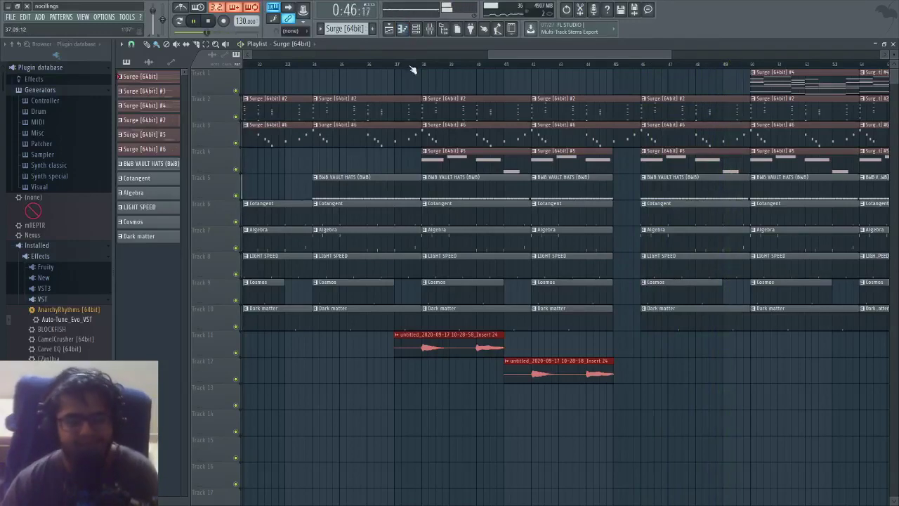
pyautogui.click(318, 65)
pyautogui.press('space')
pyautogui.press('space')
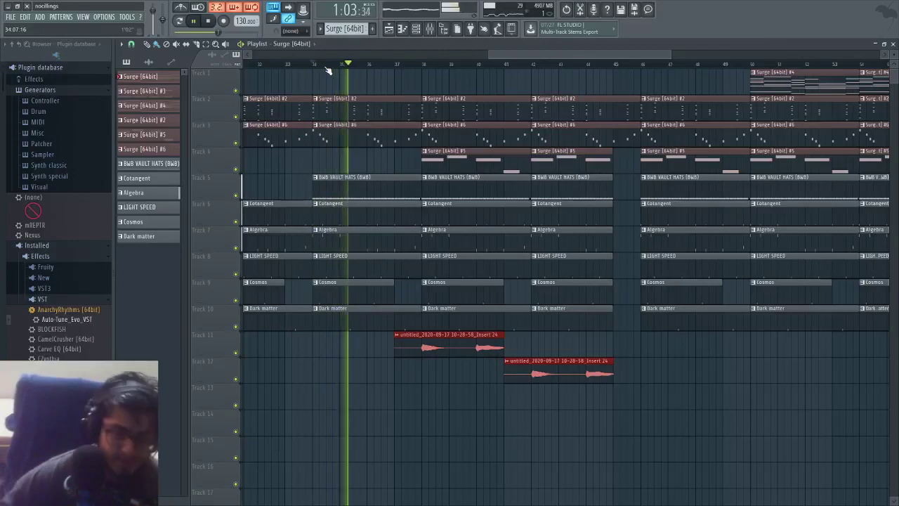
pyautogui.click(430, 28)
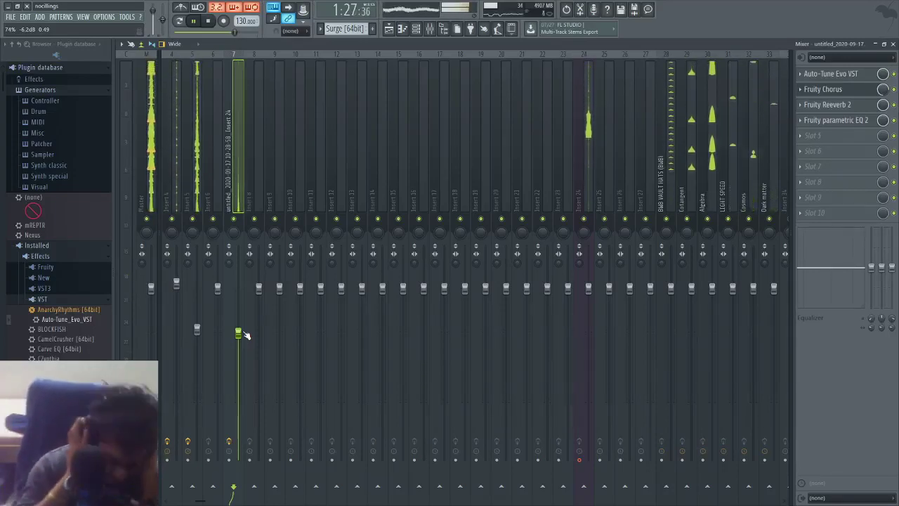
pyautogui.click(389, 29)
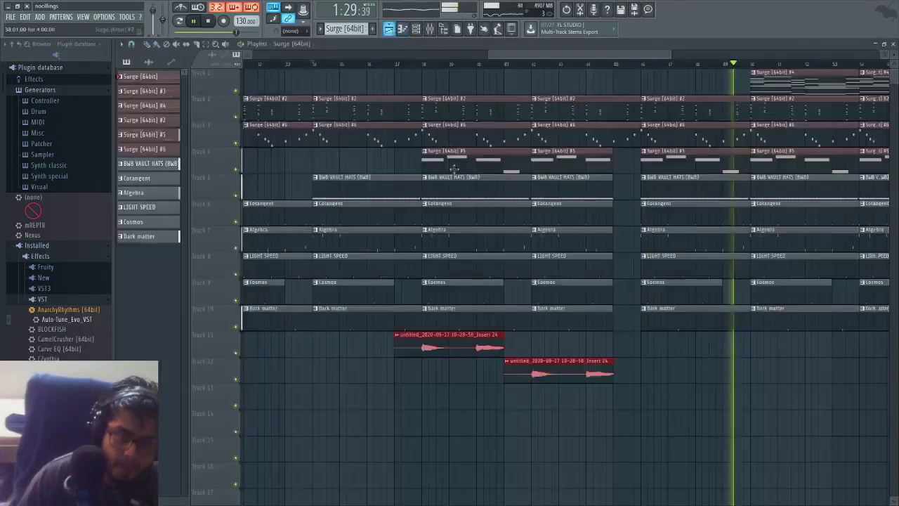
# Show the whole arrangement in the playlist and restart playback near bar 24 to review it.
pyautogui.scroll(-2, 464, 199)
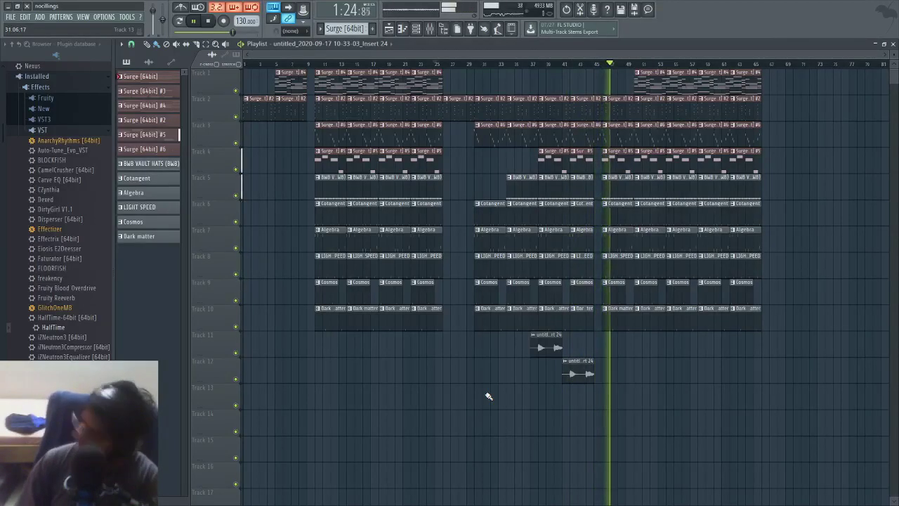
pyautogui.press('space')
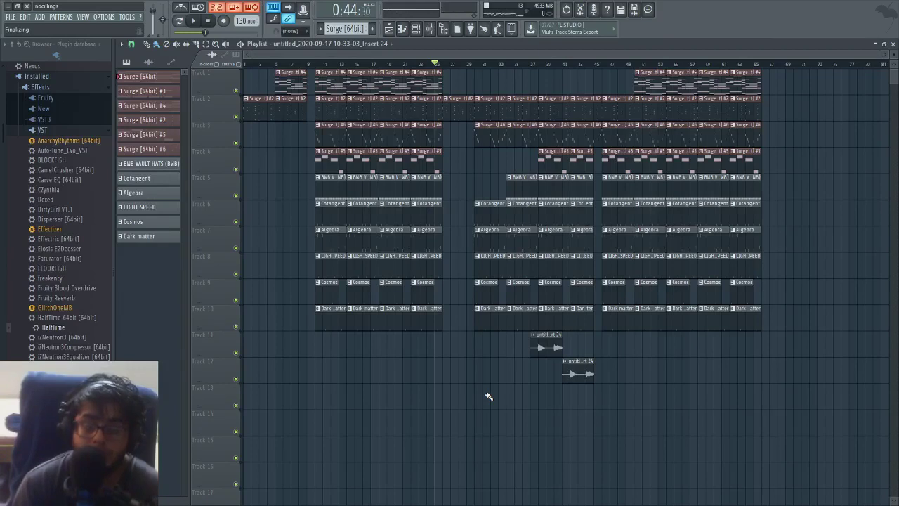
pyautogui.press('space')
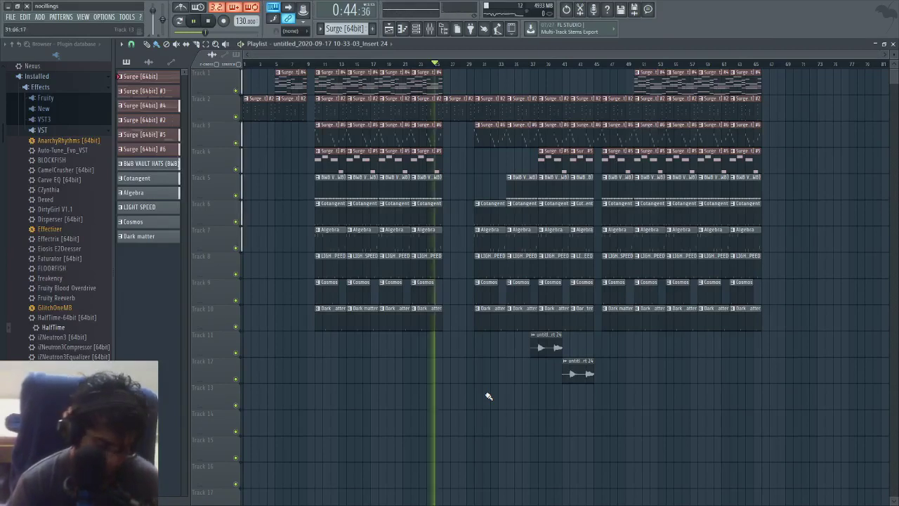